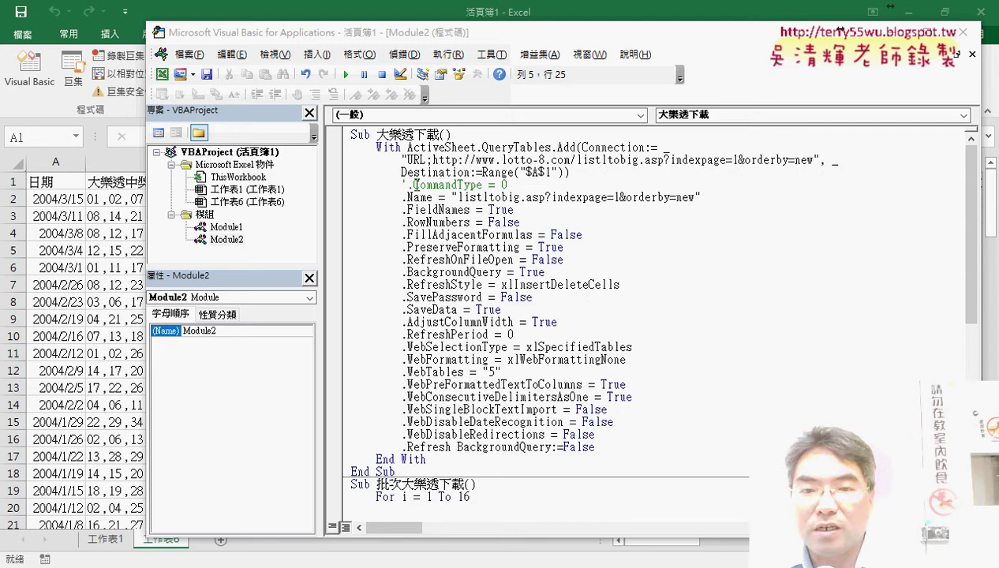
Step: Review the 16-page download loop from the commented CommandType line to its closing Next, then return to 工作表6
{"action": "left_click_drag", "start_coordinate": [402, 184], "coordinate": [519, 188]}
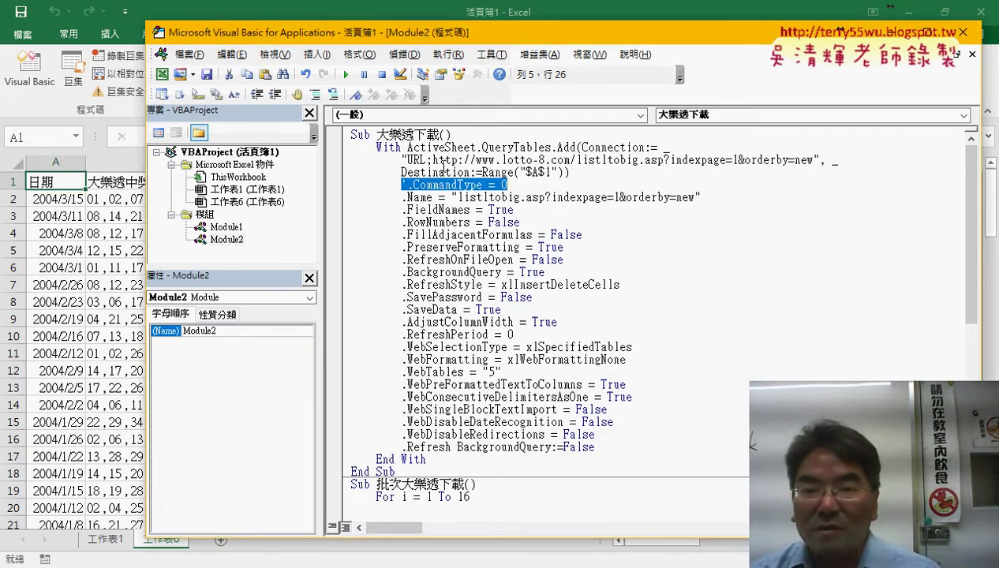
{"action": "scroll", "coordinate": [507, 334], "scroll_direction": "down", "scroll_amount": 1}
{"action": "scroll", "coordinate": [505, 328], "scroll_direction": "down", "scroll_amount": 2}
{"action": "scroll", "coordinate": [499, 316], "scroll_direction": "up", "scroll_amount": 2}
{"action": "scroll", "coordinate": [495, 301], "scroll_direction": "up", "scroll_amount": 1}
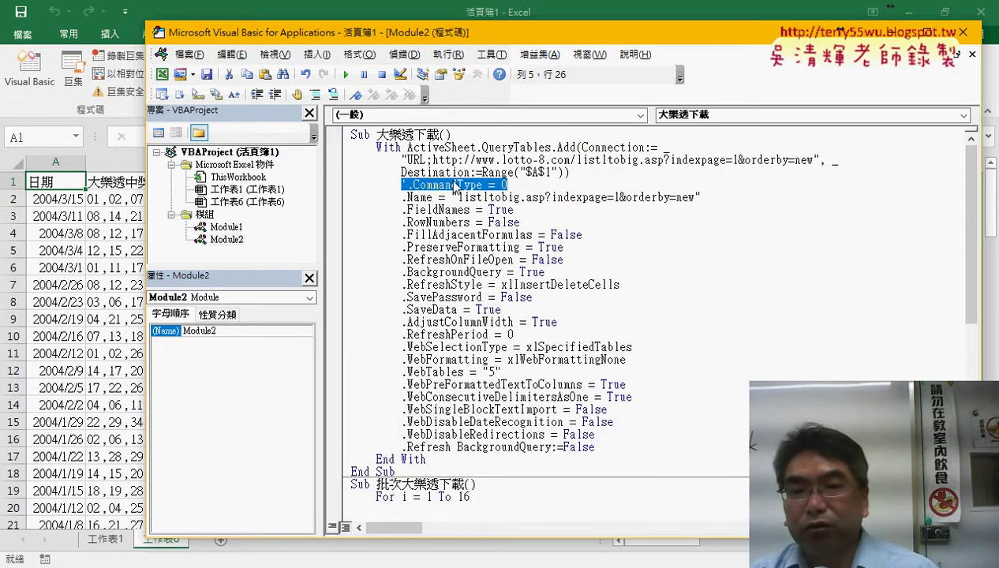
{"action": "scroll", "coordinate": [502, 305], "scroll_direction": "down", "scroll_amount": 3}
{"action": "scroll", "coordinate": [501, 304], "scroll_direction": "down", "scroll_amount": 5}
{"action": "left_click_drag", "start_coordinate": [376, 185], "coordinate": [470, 198]}
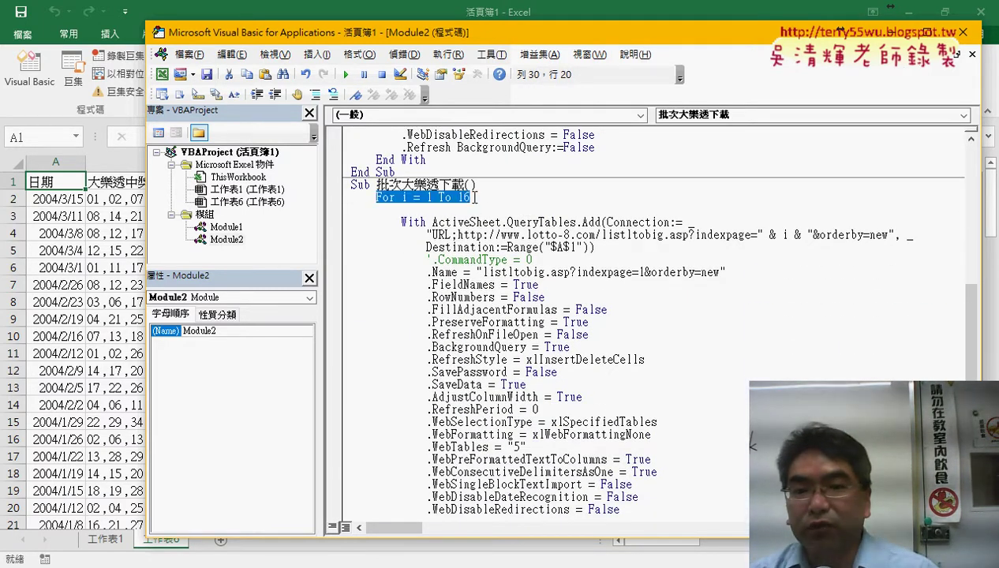
{"action": "scroll", "coordinate": [465, 265], "scroll_direction": "down", "scroll_amount": 3}
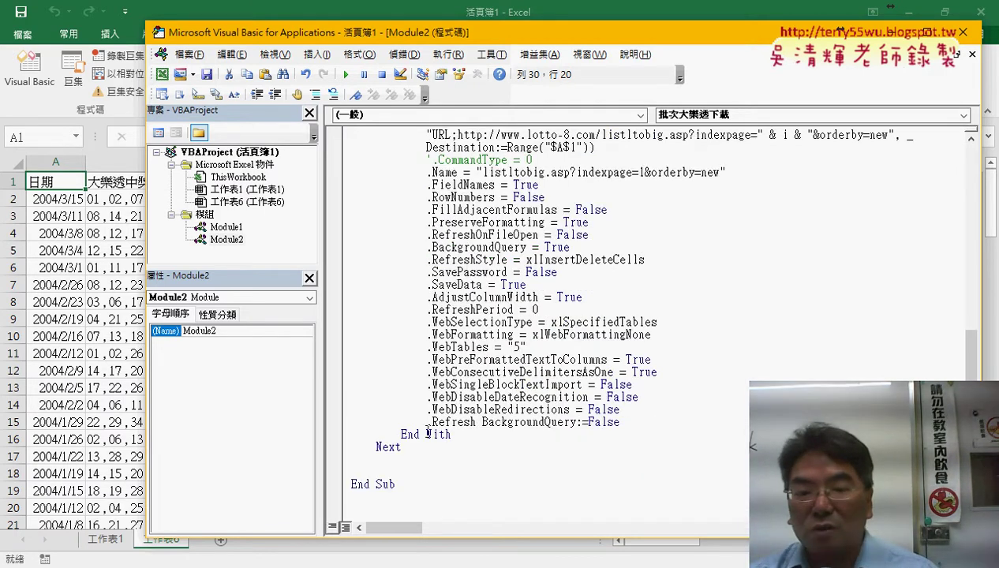
{"action": "left_click_drag", "start_coordinate": [400, 446], "coordinate": [376, 446]}
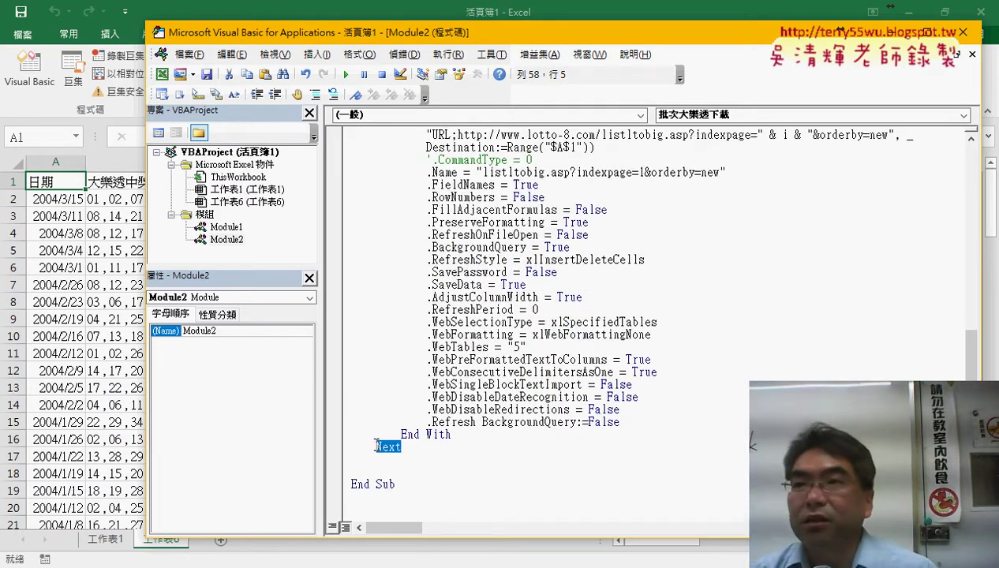
{"action": "left_click", "coordinate": [72, 268]}
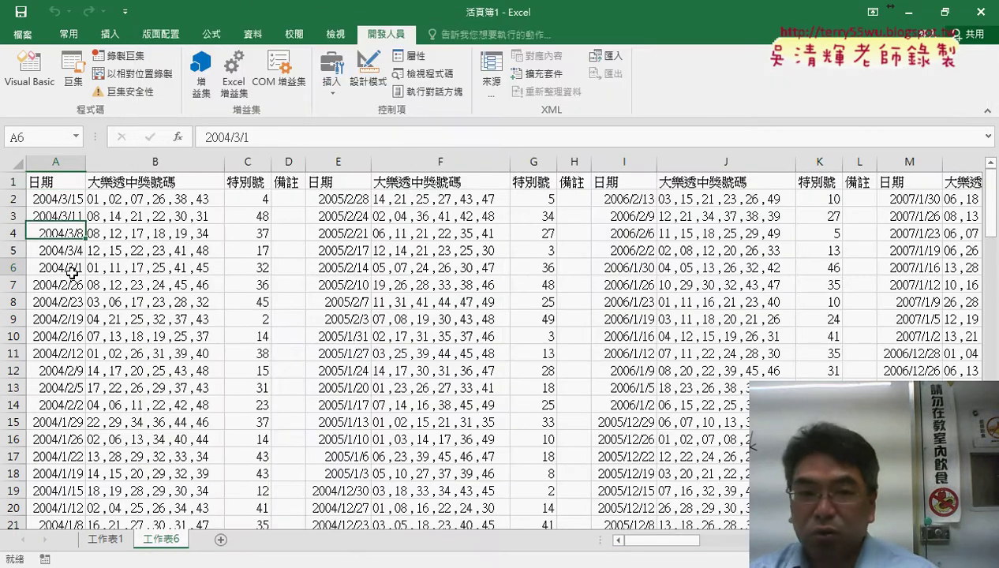
Step: Look over the results on 工作表6, add blank sheet 工作表7, and bring back the 批次大樂透下載 code
{"action": "left_click", "coordinate": [60, 183]}
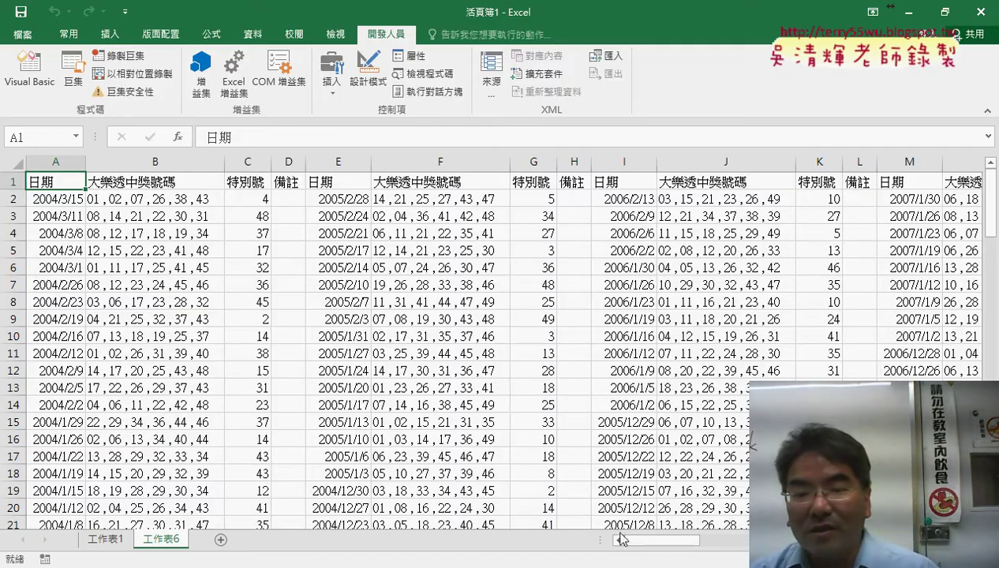
{"action": "mouse_move", "coordinate": [662, 545]}
{"action": "left_mouse_down"}
{"action": "mouse_move", "coordinate": [789, 544]}
{"action": "mouse_move", "coordinate": [648, 541]}
{"action": "left_mouse_up"}
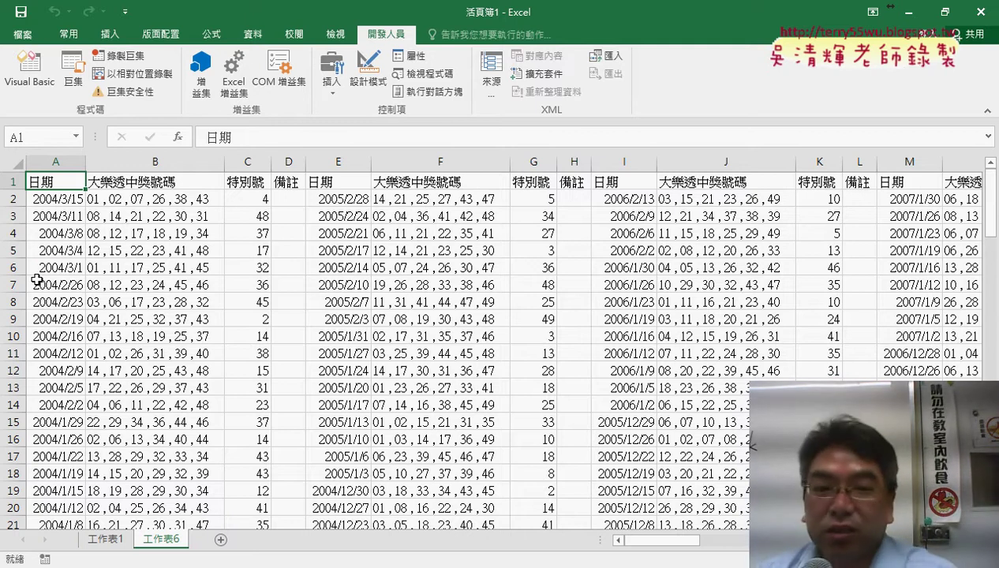
{"action": "left_click", "coordinate": [221, 540]}
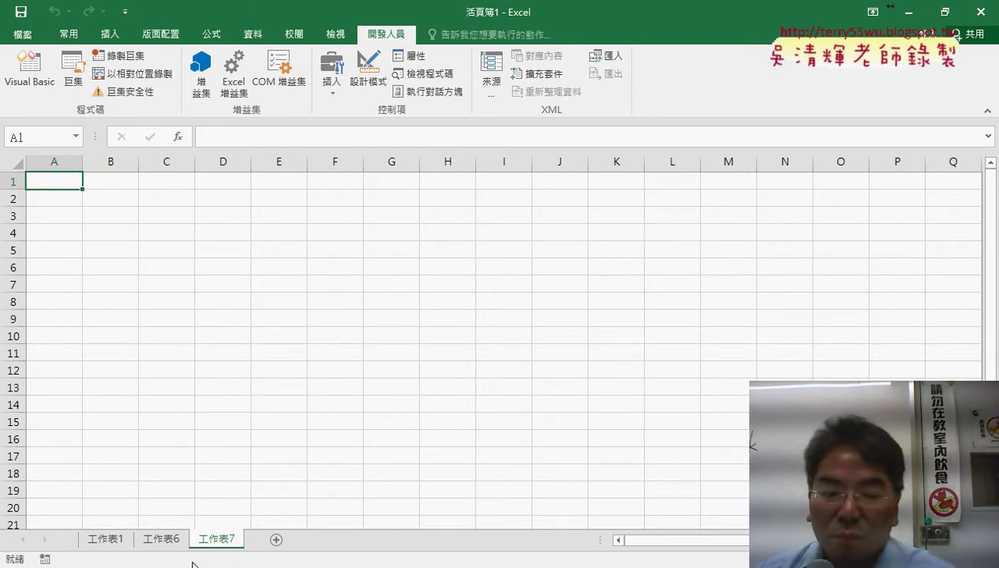
{"action": "mouse_move", "coordinate": [292, 565]}
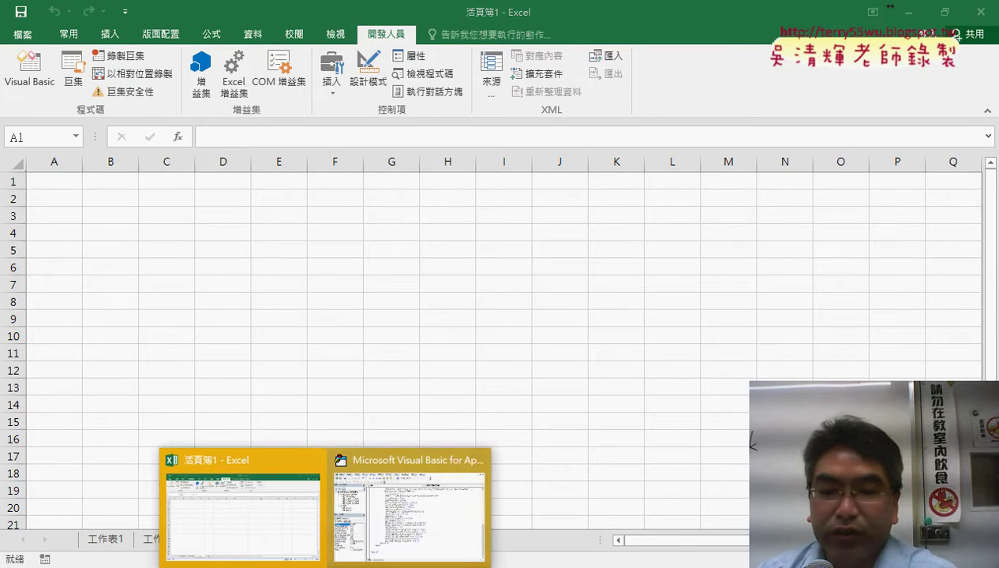
{"action": "left_click", "coordinate": [386, 474]}
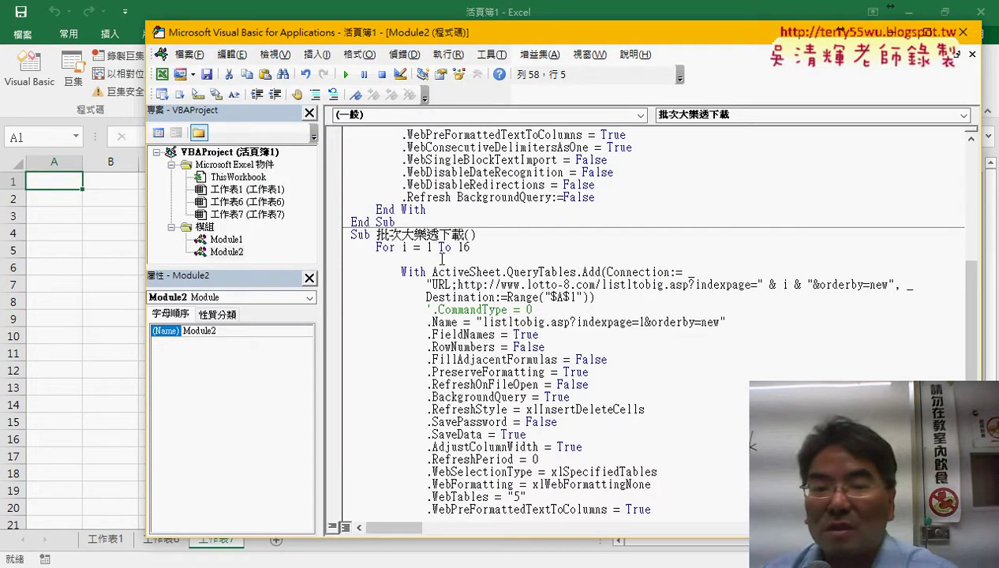
Step: Add an indented line directly under 'For i = 1 To 16' and start it with 'if'
{"action": "left_click", "coordinate": [442, 259]}
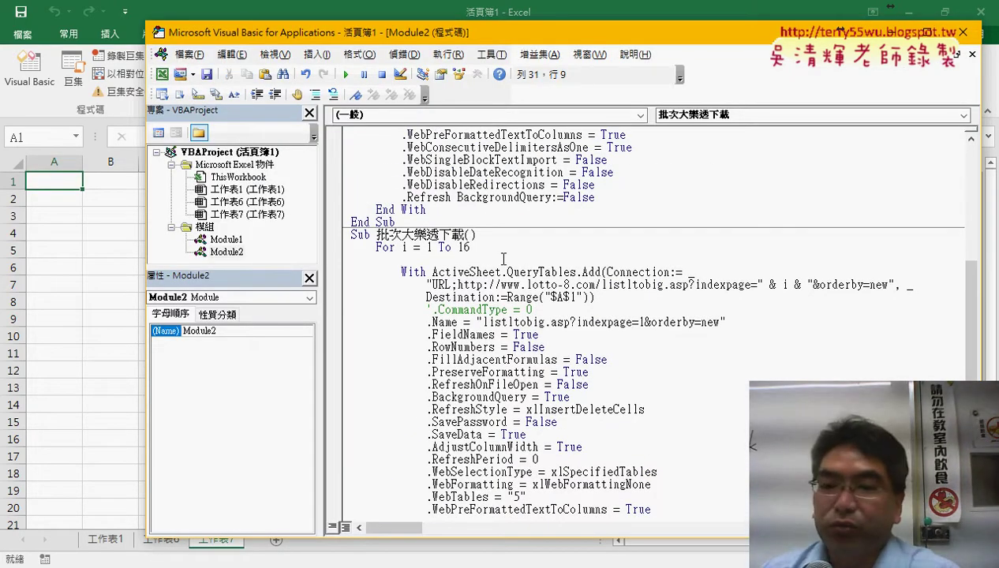
{"action": "left_click_drag", "start_coordinate": [583, 297], "coordinate": [544, 298]}
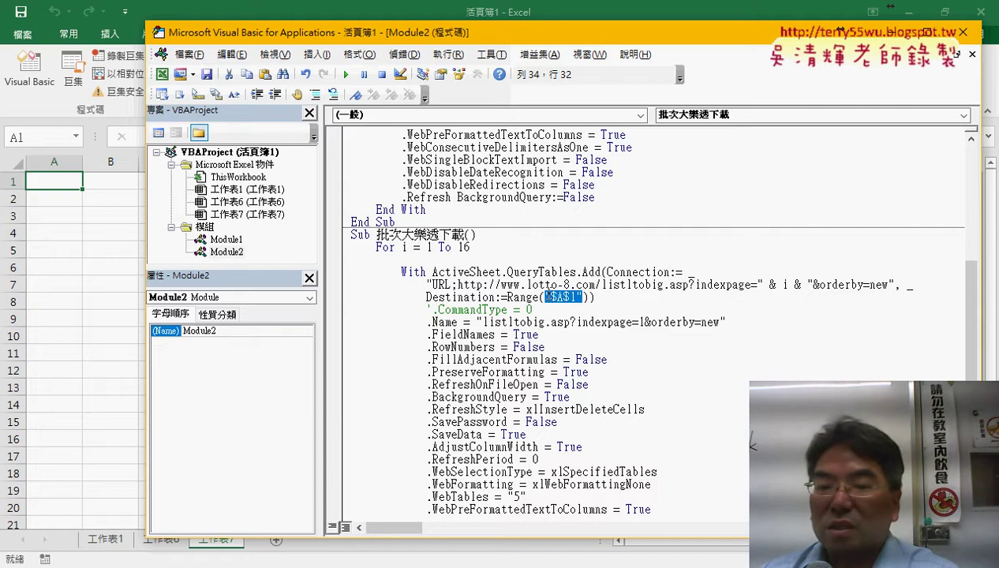
{"action": "left_click", "coordinate": [503, 259]}
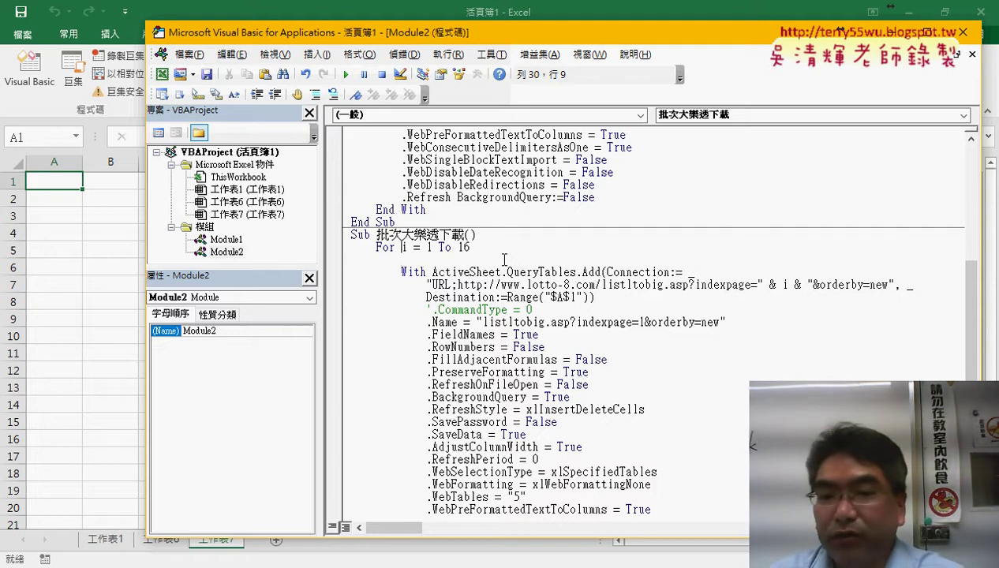
{"action": "key", "text": "BackSpace"}
{"action": "key", "text": "BackSpace"}
{"action": "key", "text": "BackSpace"}
{"action": "key", "text": "Return"}
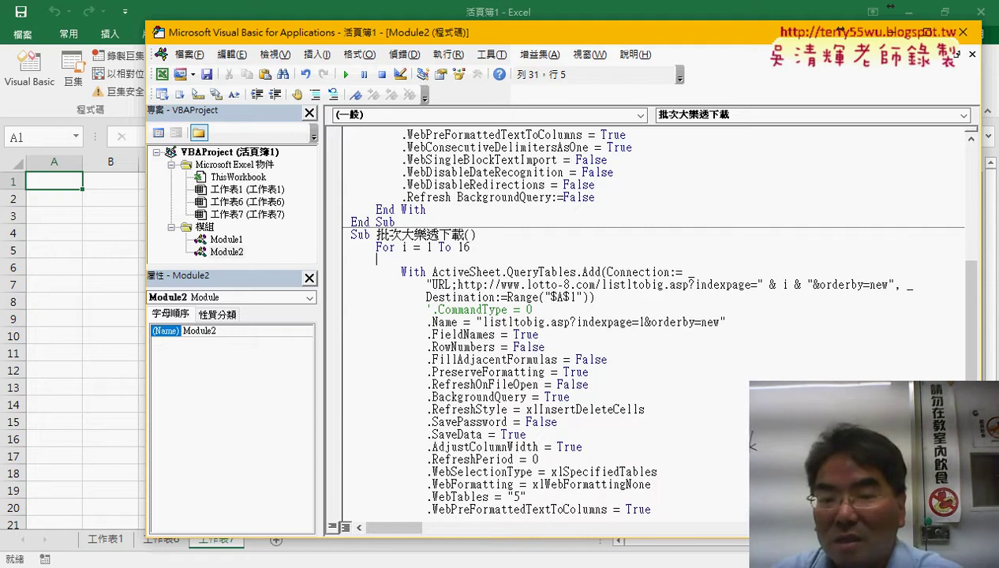
{"action": "key", "text": "Tab"}
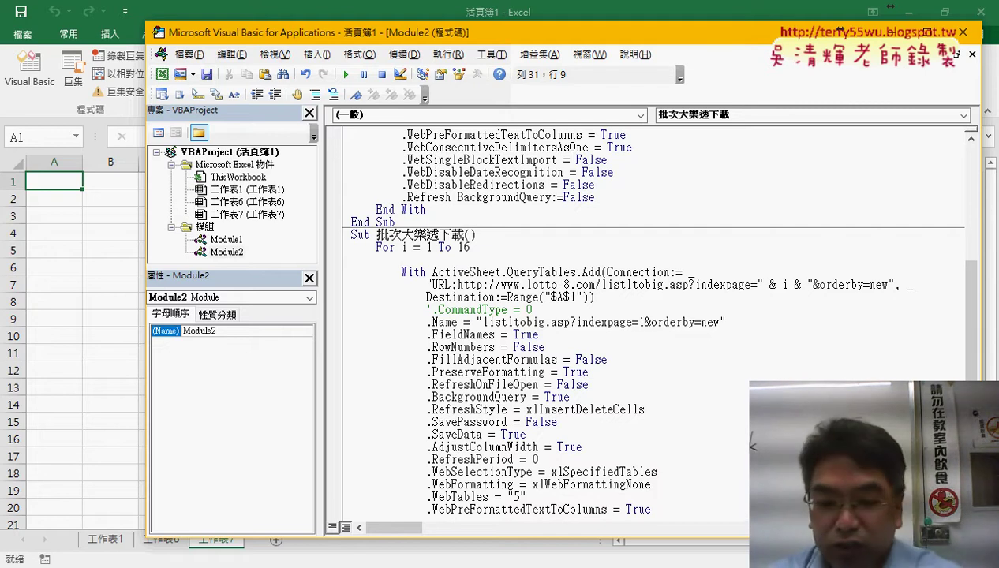
{"action": "type", "text": "if"}
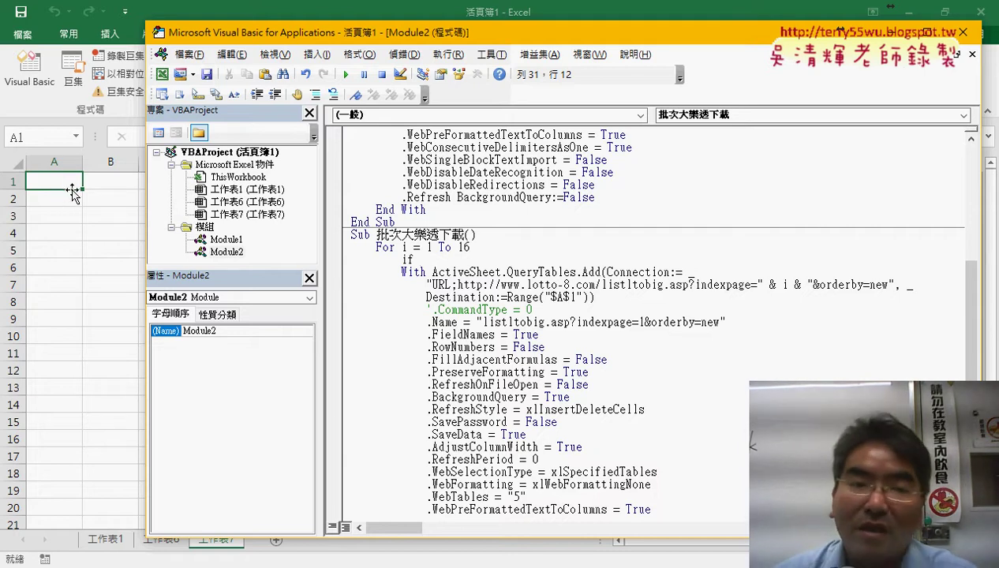
{"action": "left_click_drag", "start_coordinate": [342, 42], "coordinate": [427, 40]}
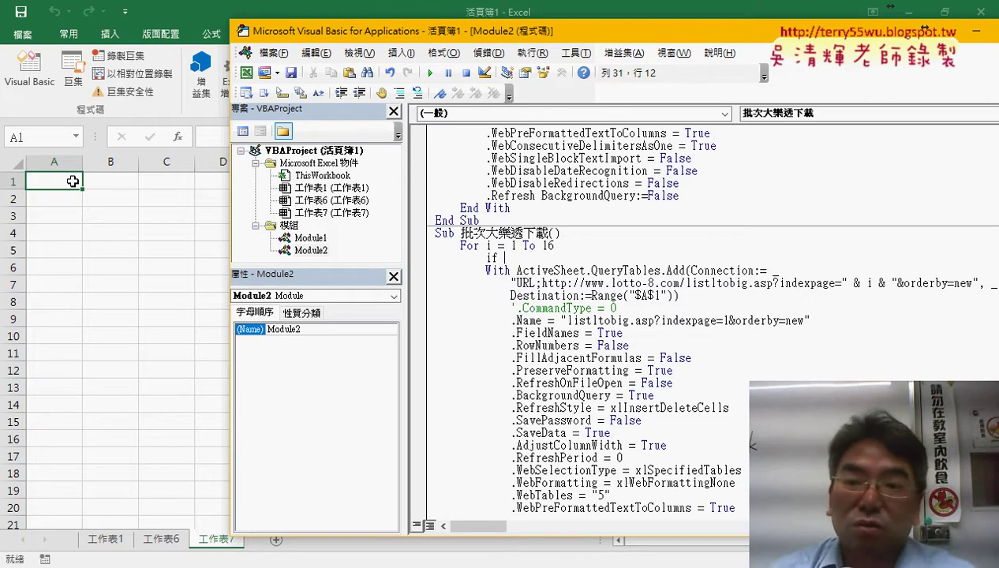
Step: Write the If Range("A1") = "" Then / Else / End If skeleton inside the loop
{"action": "type", "text": "ra"}
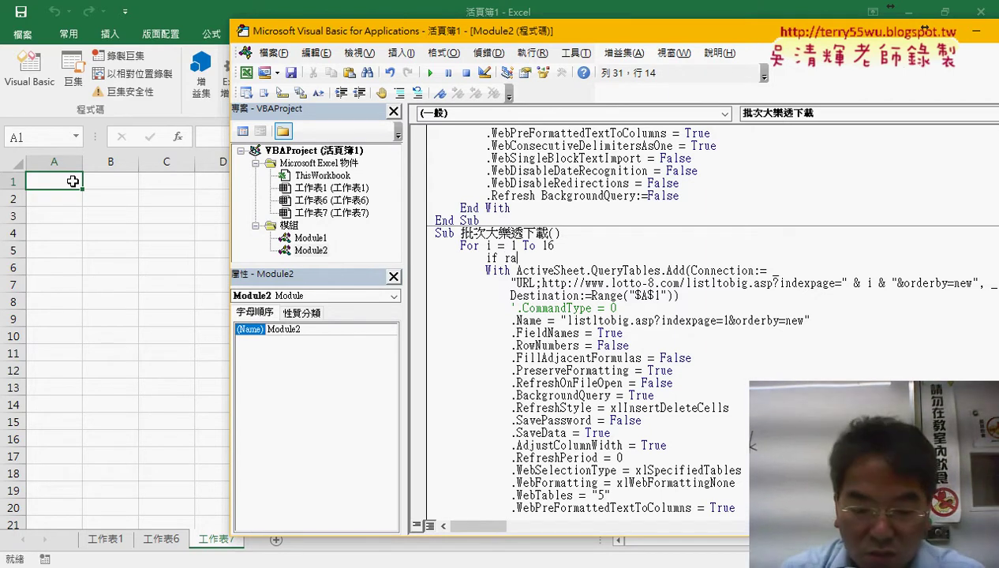
{"action": "type", "text": "nge"}
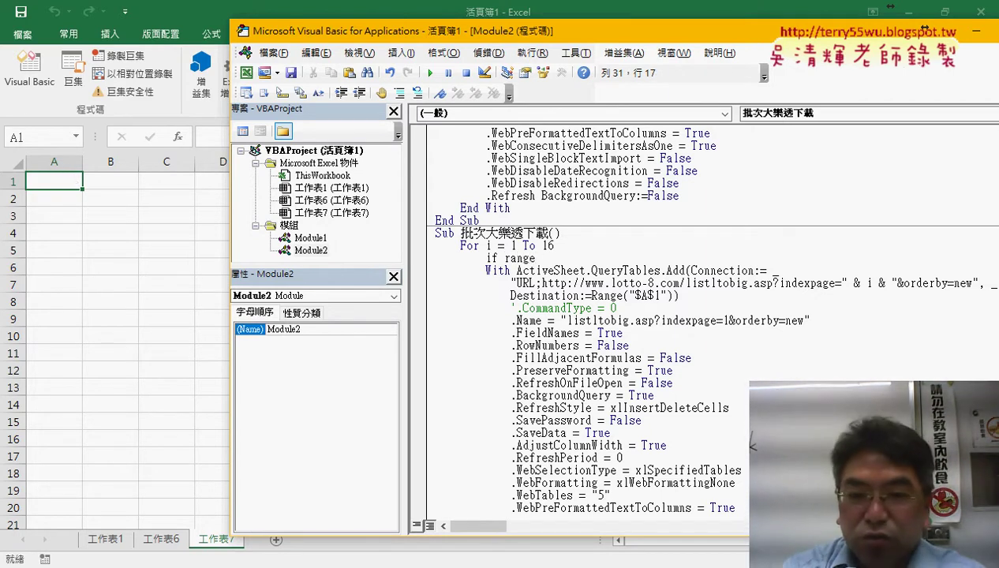
{"action": "type", "text": "(\"A"}
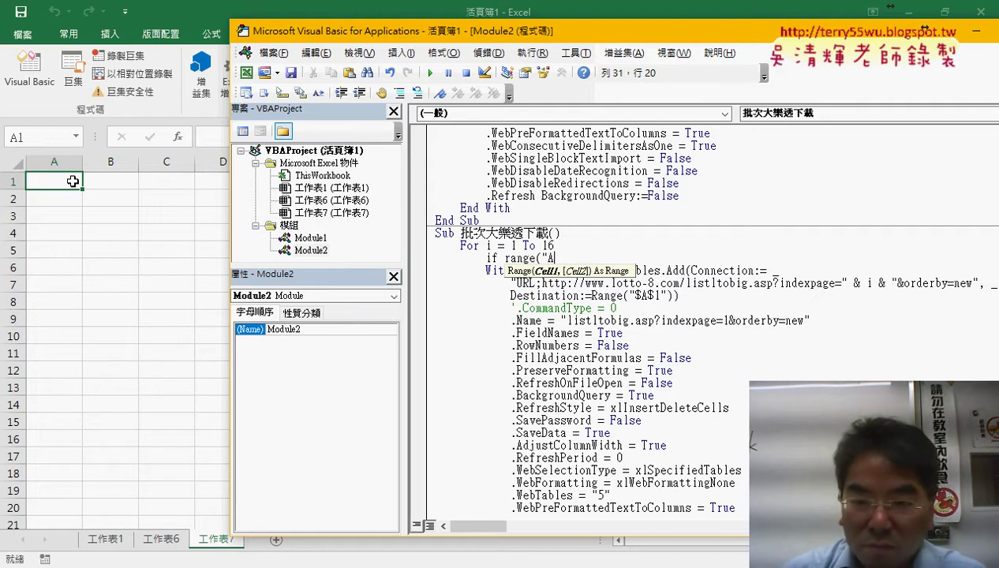
{"action": "type", "text": "1\")"}
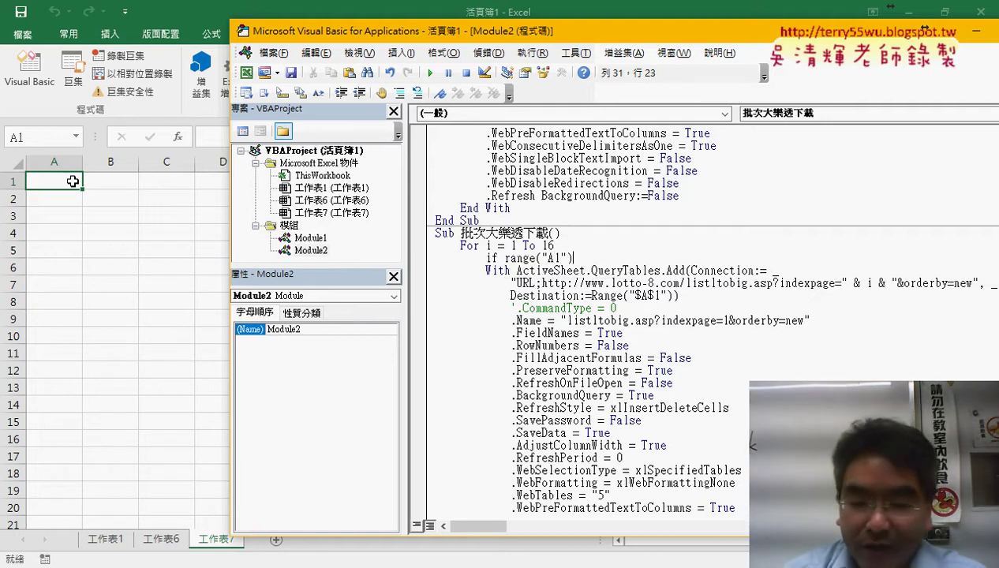
{"action": "type", "text": "=\"\""}
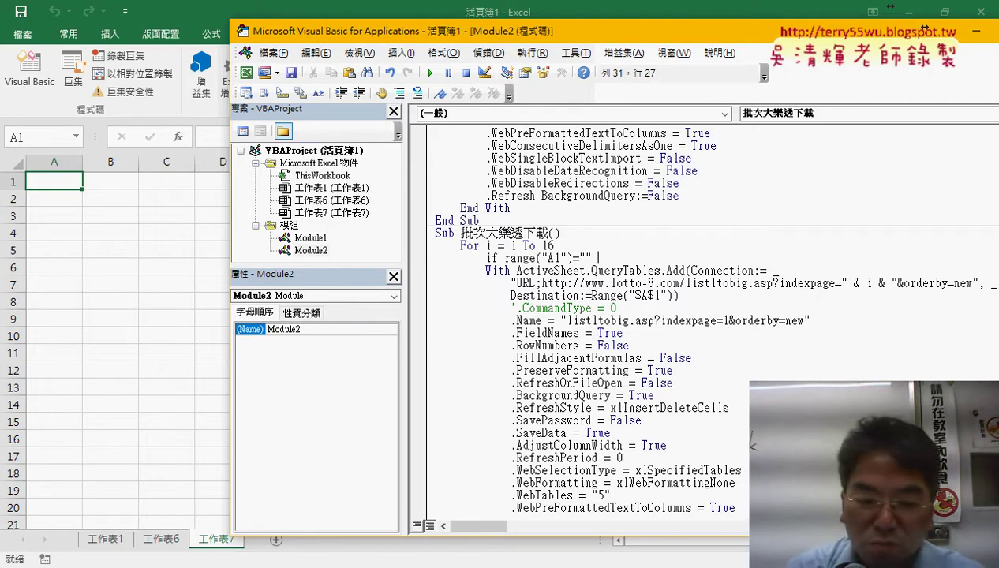
{"action": "type", "text": "Then"}
{"action": "key", "text": "Return"}
{"action": "key", "text": "Return"}
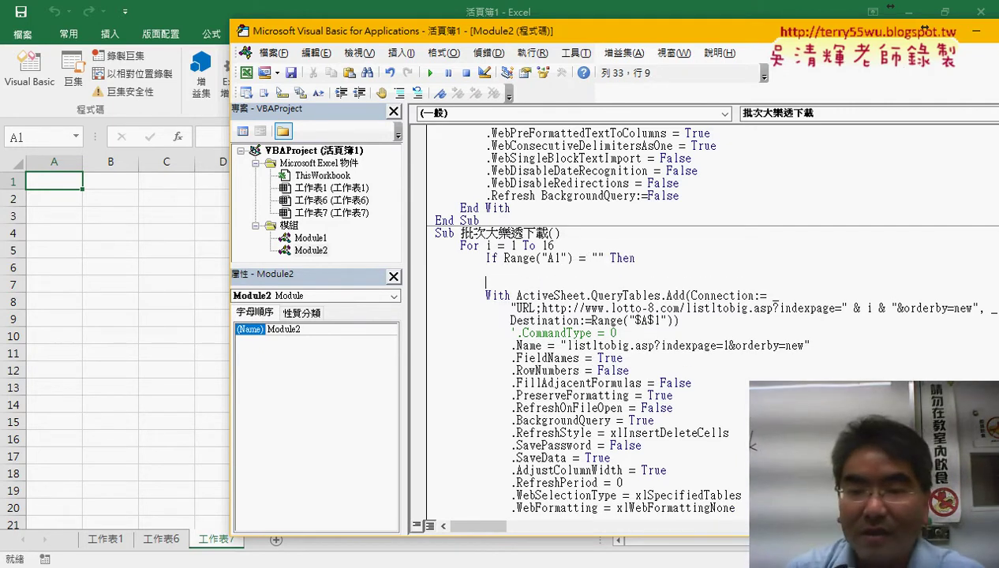
{"action": "type", "text": "e"}
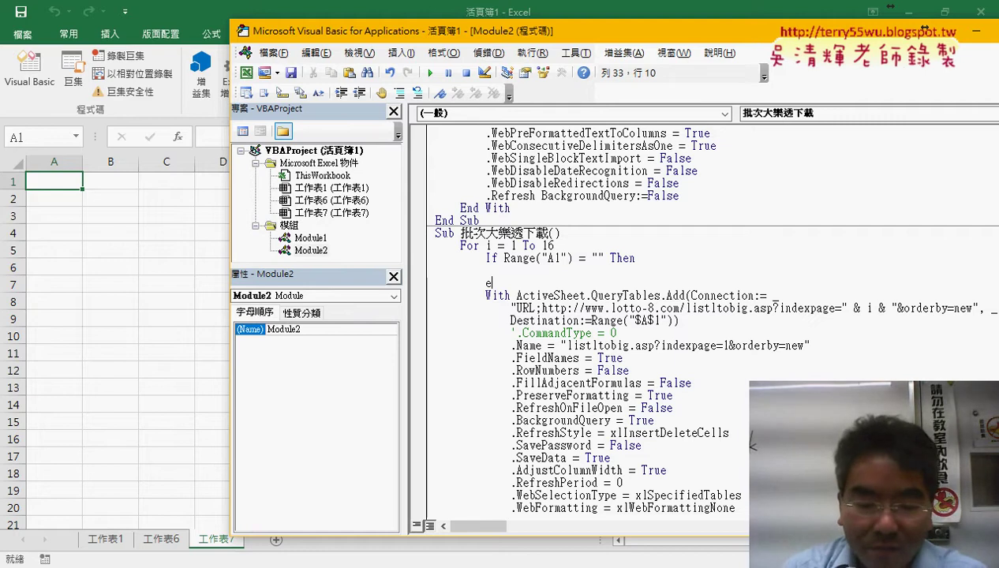
{"action": "type", "text": "lse"}
{"action": "key", "text": "Return"}
{"action": "key", "text": "Return"}
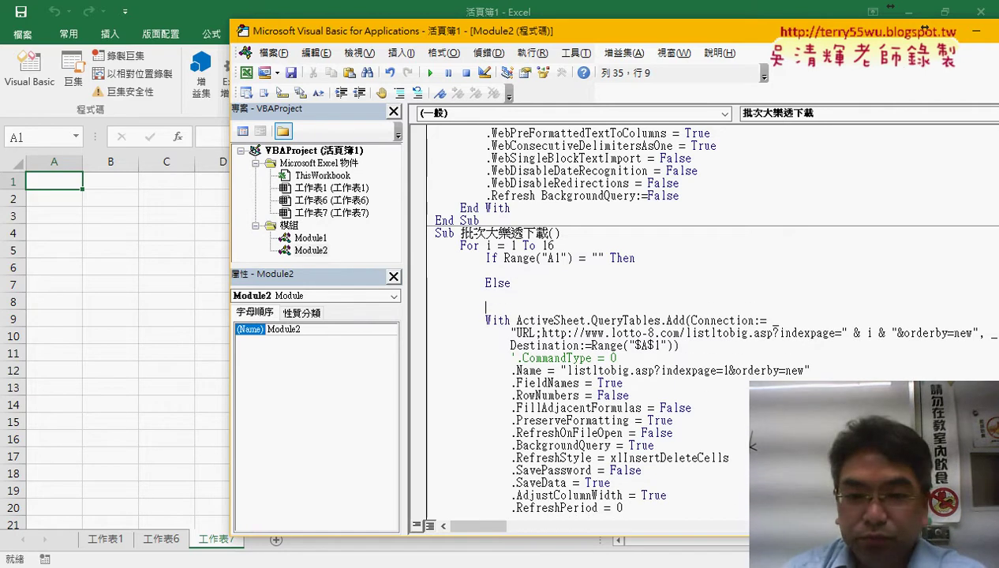
{"action": "type", "text": "e"}
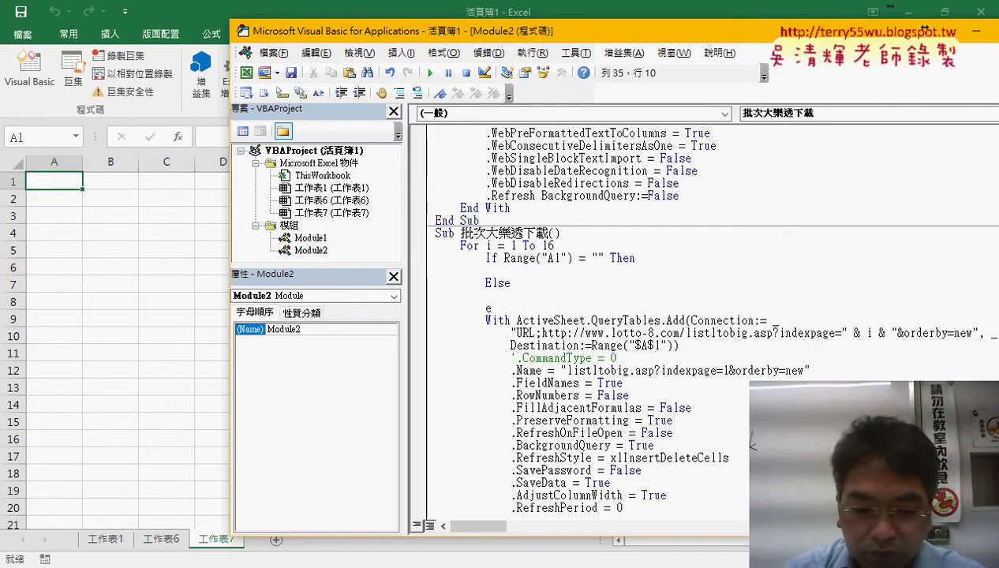
{"action": "type", "text": "nd i"}
{"action": "key", "text": "Up"}
{"action": "key", "text": "Up"}
{"action": "key", "text": "Up"}
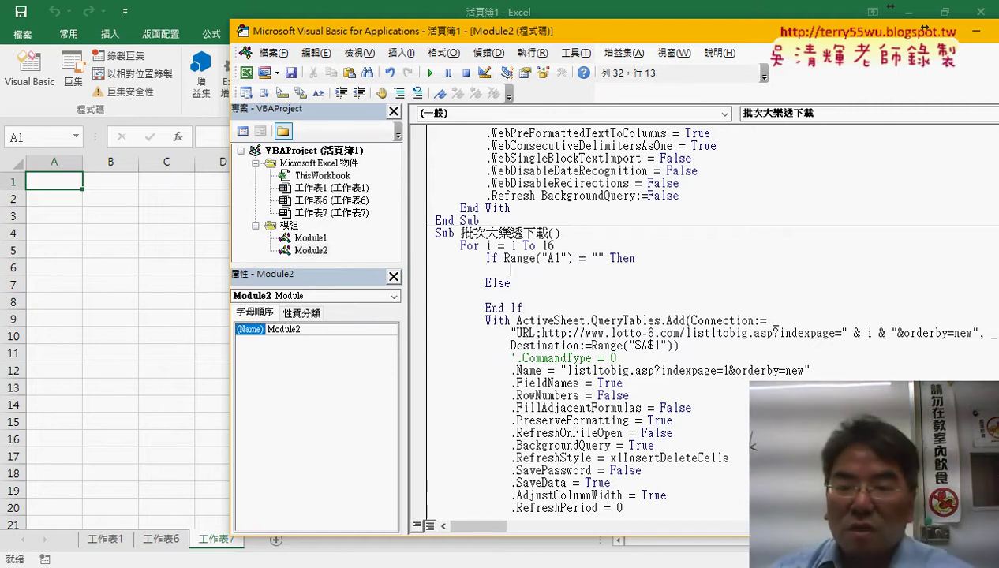
Step: Fill the branches: r = 1 under Then, r = Range("A1").End(xlDown).Row + 1 under Else
{"action": "left_click_drag", "start_coordinate": [497, 258], "coordinate": [606, 258]}
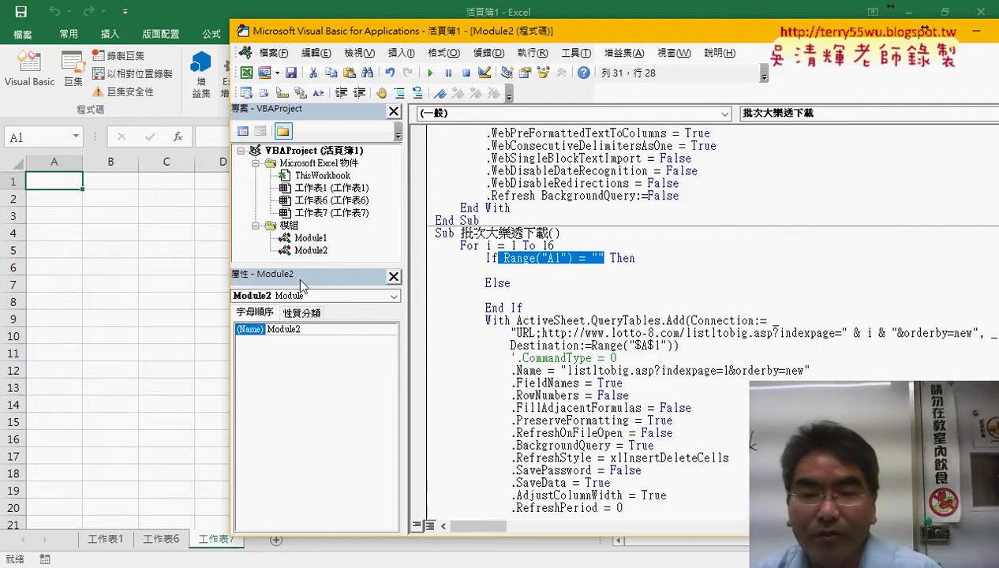
{"action": "left_click", "coordinate": [544, 270]}
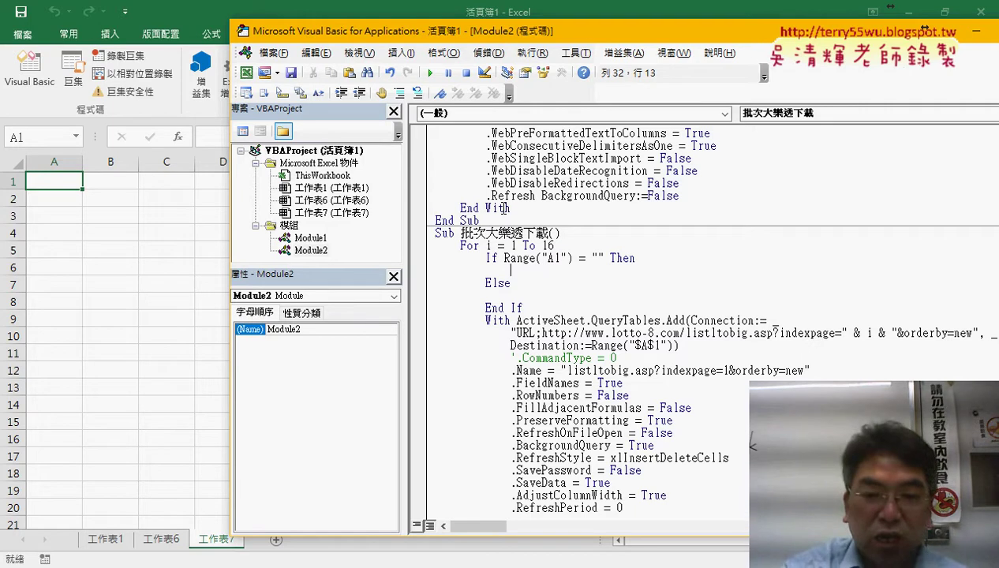
{"action": "type", "text": "r "}
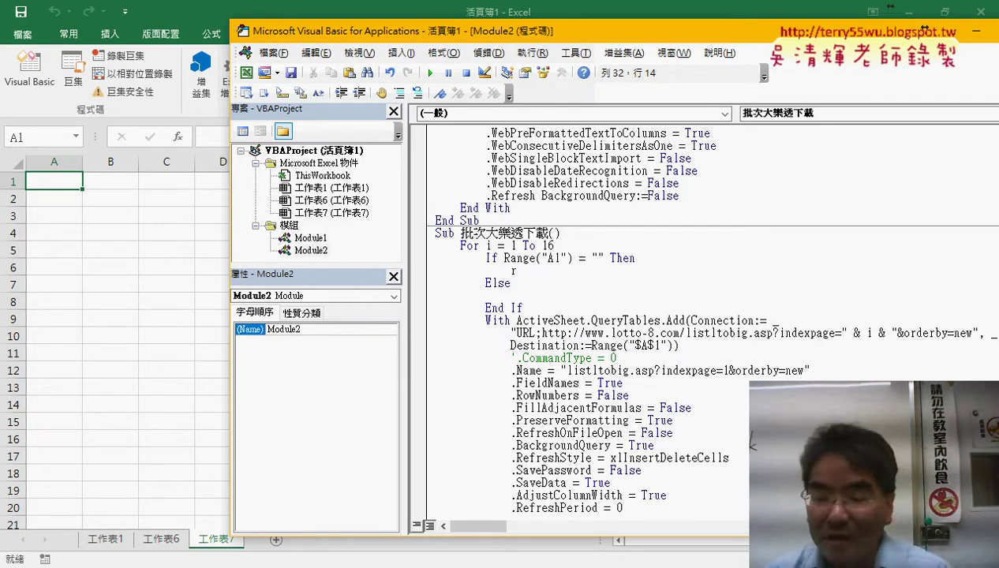
{"action": "type", "text": "= "}
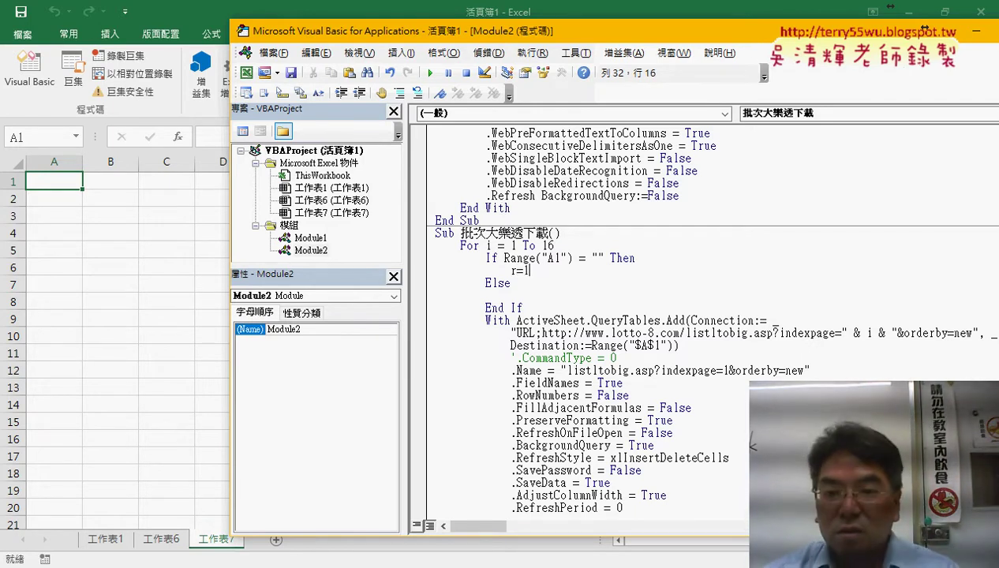
{"action": "type", "text": "1"}
{"action": "left_click", "coordinate": [511, 295]}
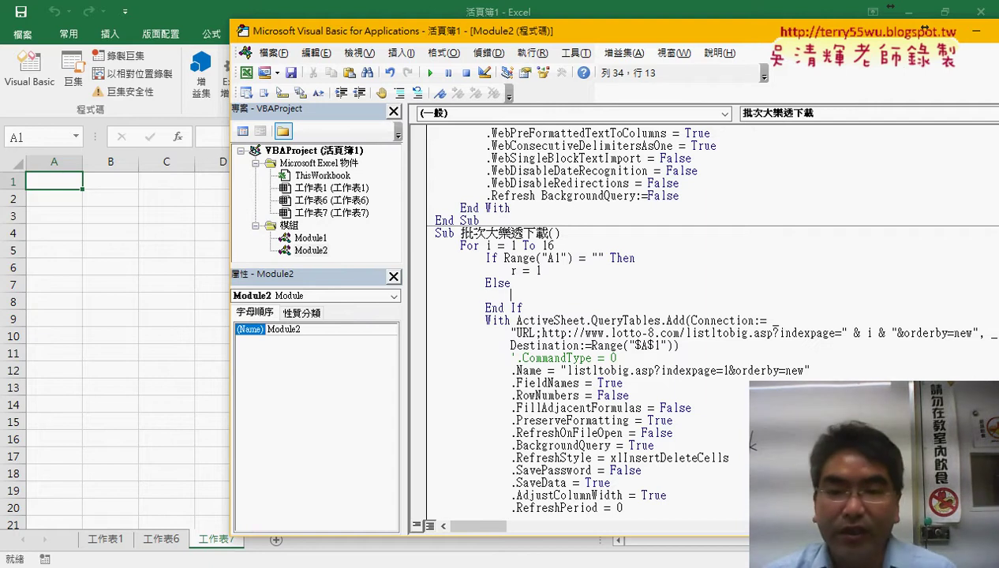
{"action": "left_click", "coordinate": [547, 258]}
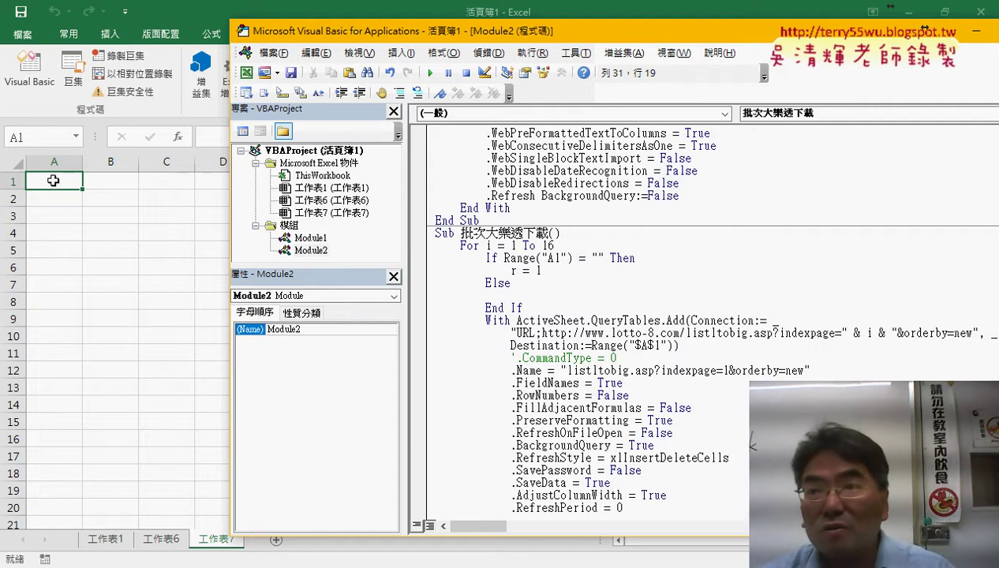
{"action": "left_click", "coordinate": [545, 297]}
{"action": "type", "text": "r="}
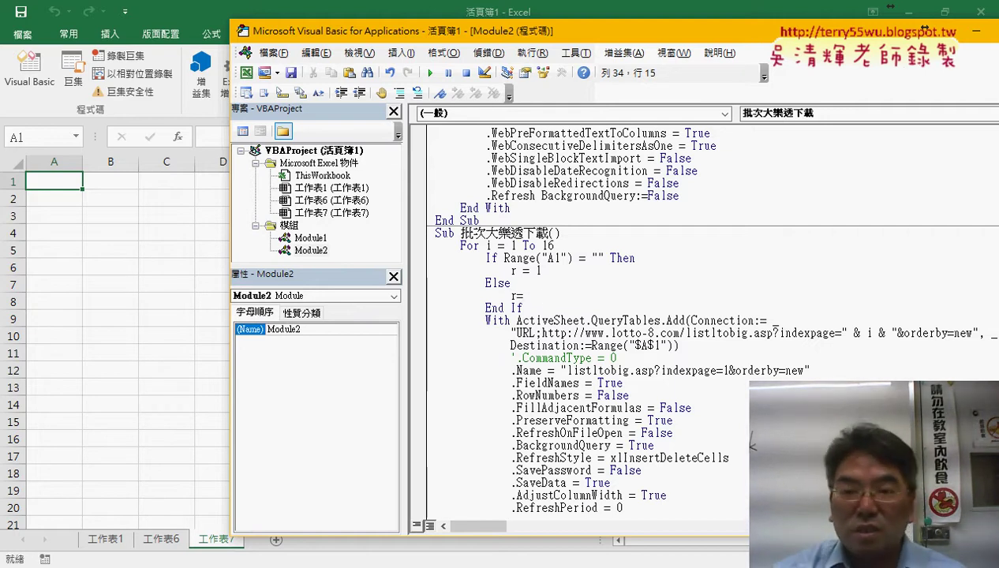
{"action": "type", "text": "range(\"A"}
{"action": "type", "text": "1\").e"}
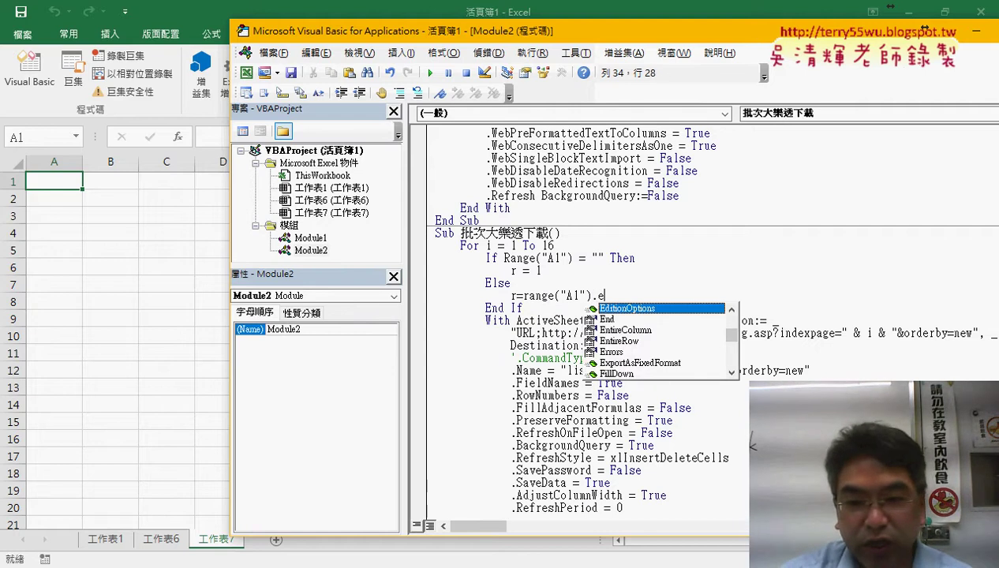
{"action": "type", "text": "nd ("}
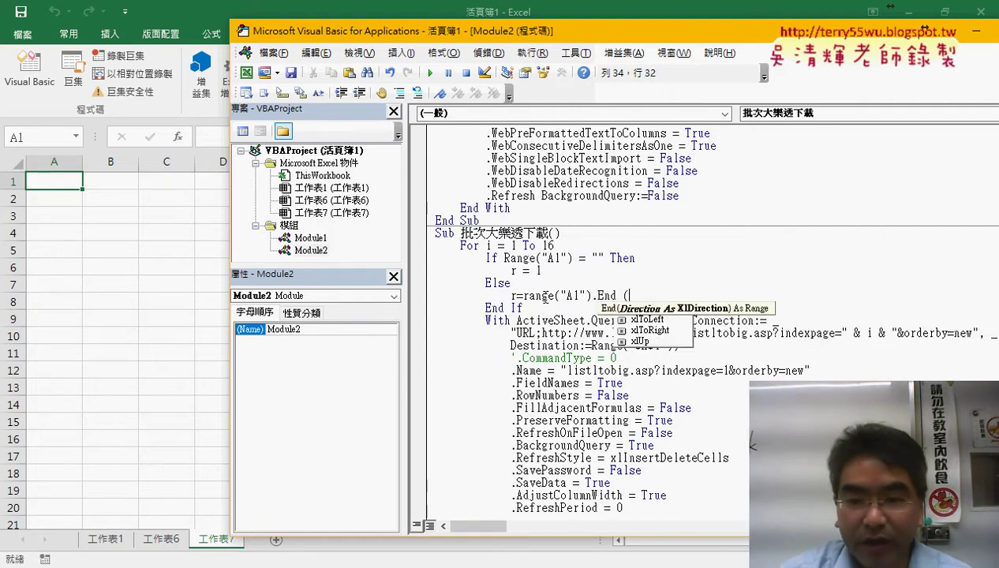
{"action": "type", "text": "xlDown "}
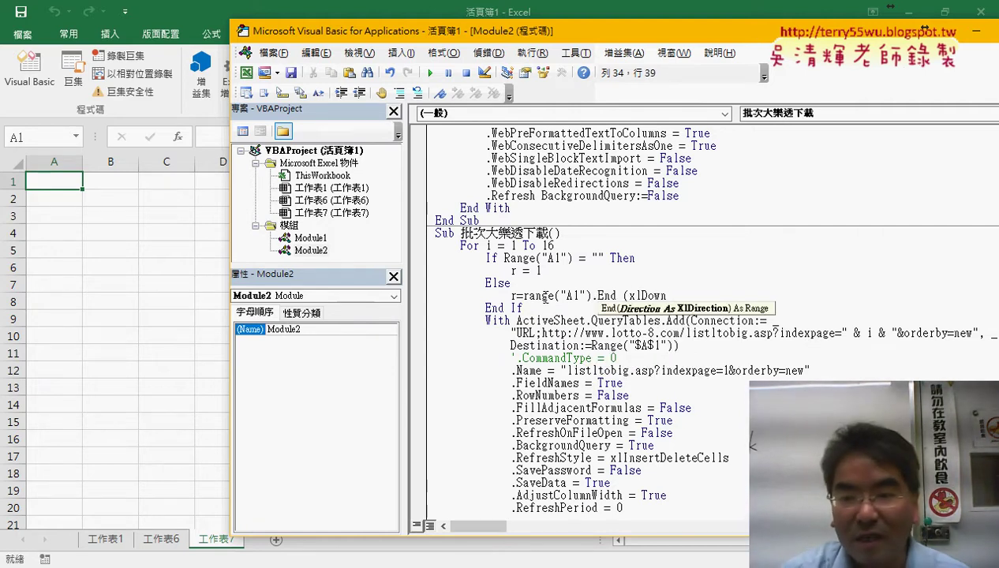
{"action": "type", "text": ").row+1"}
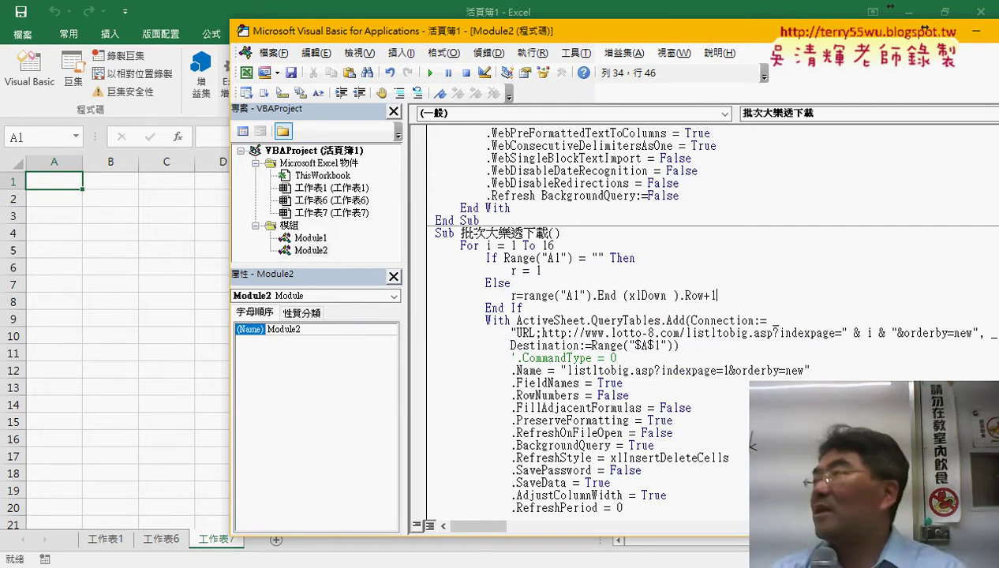
{"action": "left_click", "coordinate": [515, 271]}
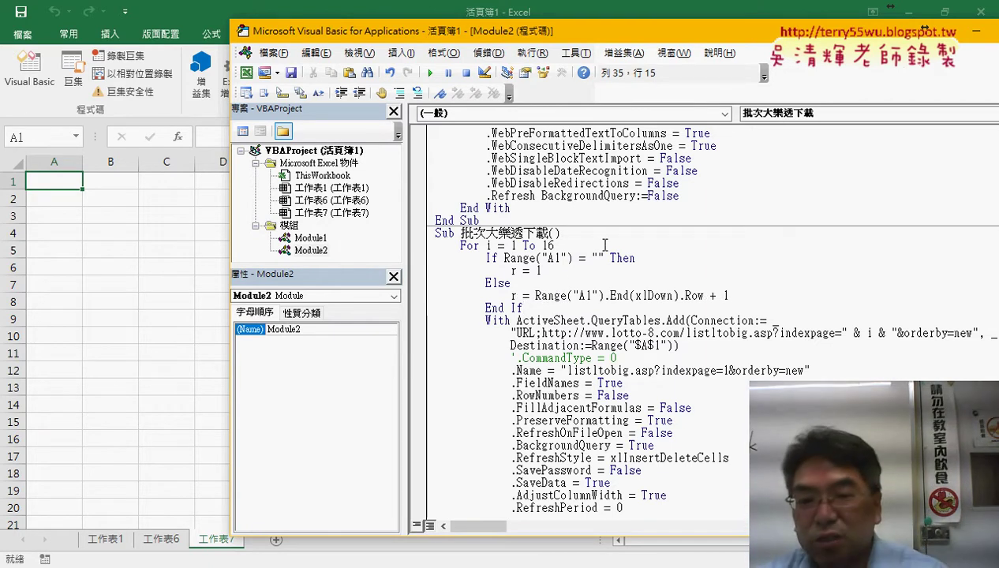
Step: Change the QueryTables.Add destination from Range("$A$1") to Range("$A$" & r)
{"action": "double_click", "coordinate": [657, 346]}
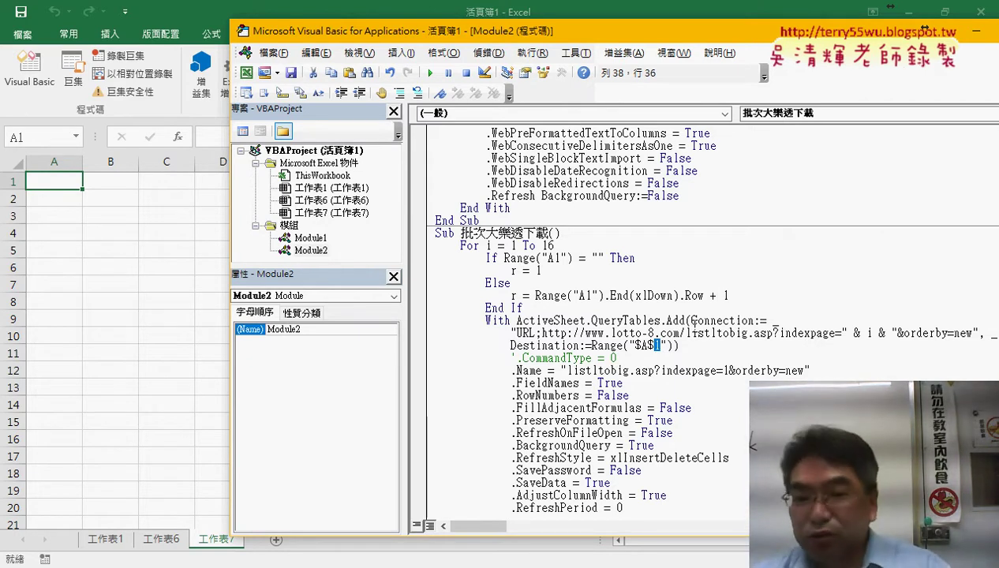
{"action": "left_click_drag", "start_coordinate": [668, 345], "coordinate": [629, 345]}
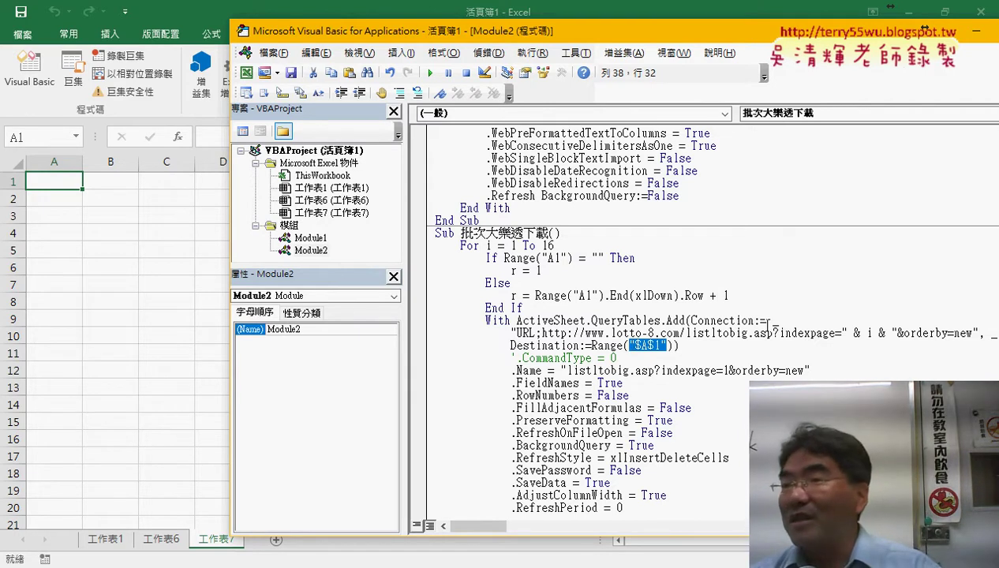
{"action": "left_click", "coordinate": [679, 347]}
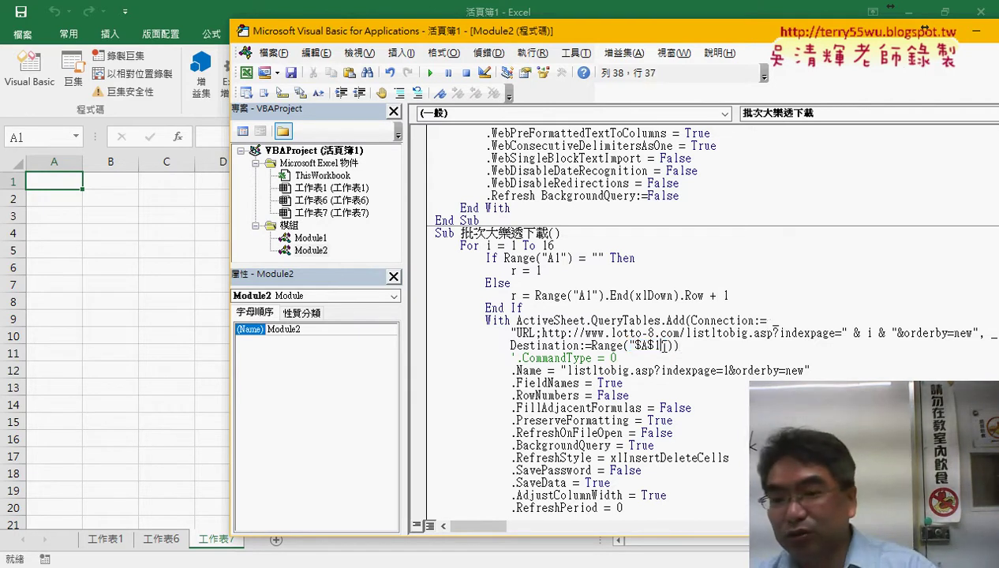
{"action": "left_click_drag", "start_coordinate": [661, 345], "coordinate": [653, 344]}
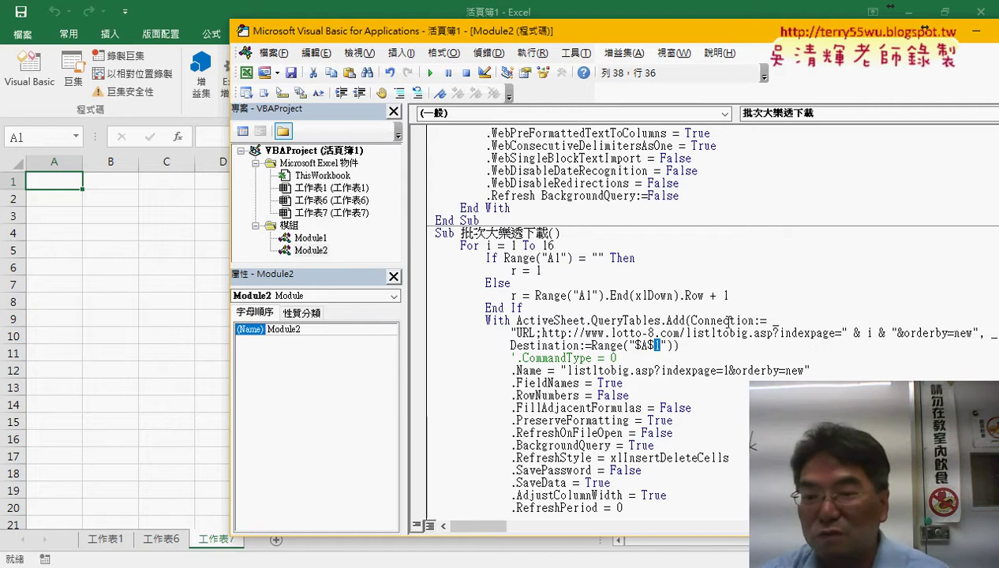
{"action": "key", "text": "BackSpace"}
{"action": "key", "text": "Right"}
{"action": "type", "text": "&"}
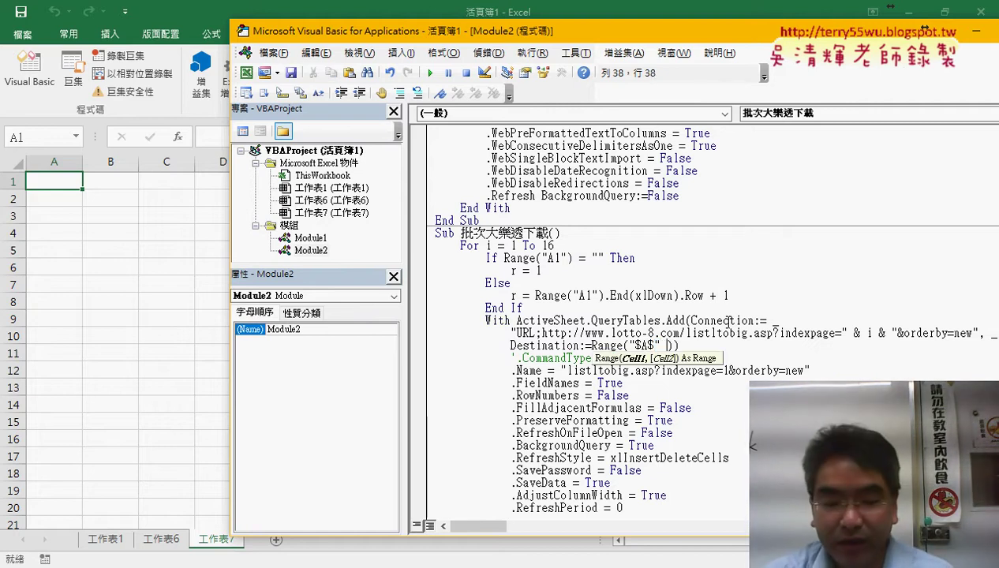
{"action": "type", "text": " r"}
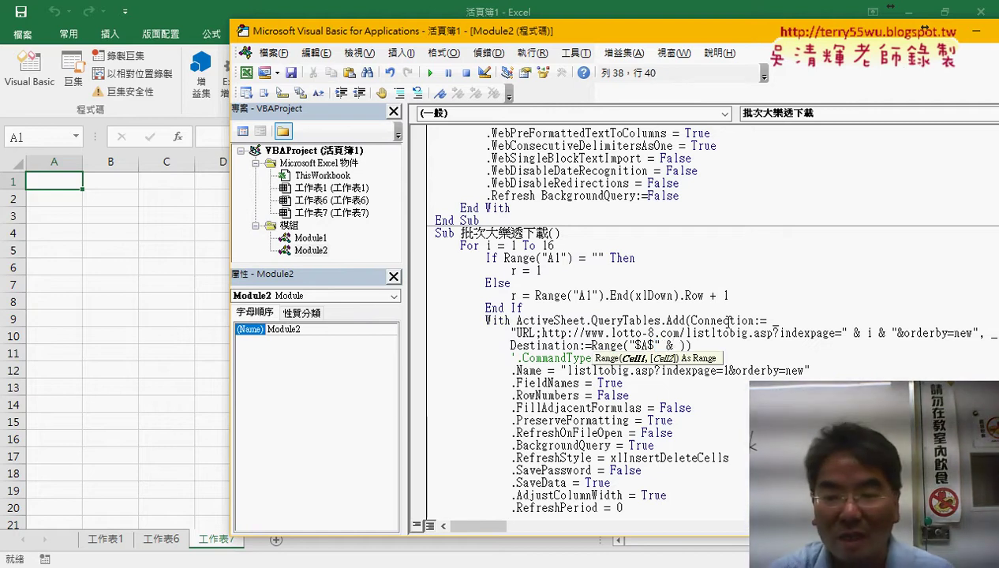
{"action": "key", "text": "Down"}
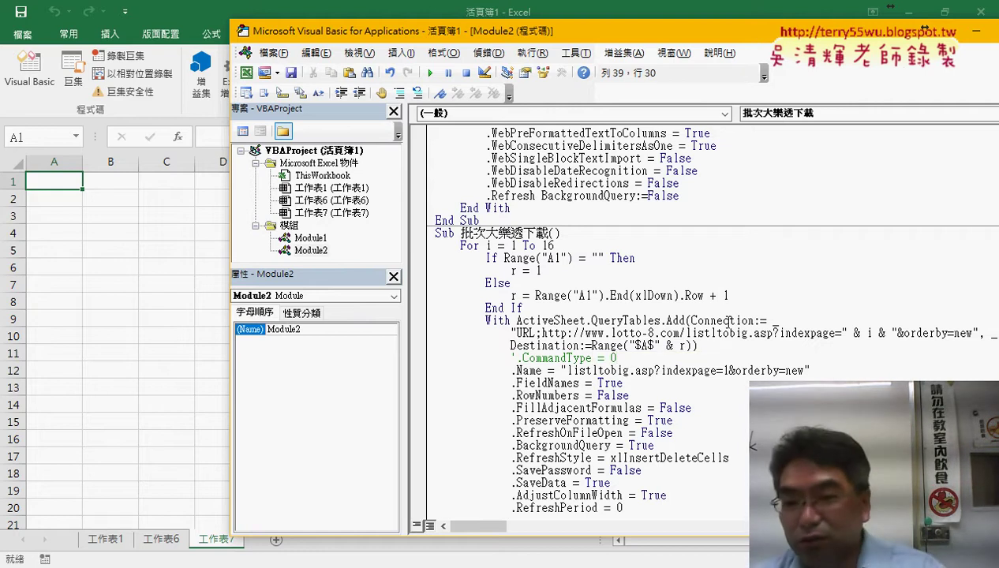
{"action": "left_click_drag", "start_coordinate": [659, 347], "coordinate": [679, 346]}
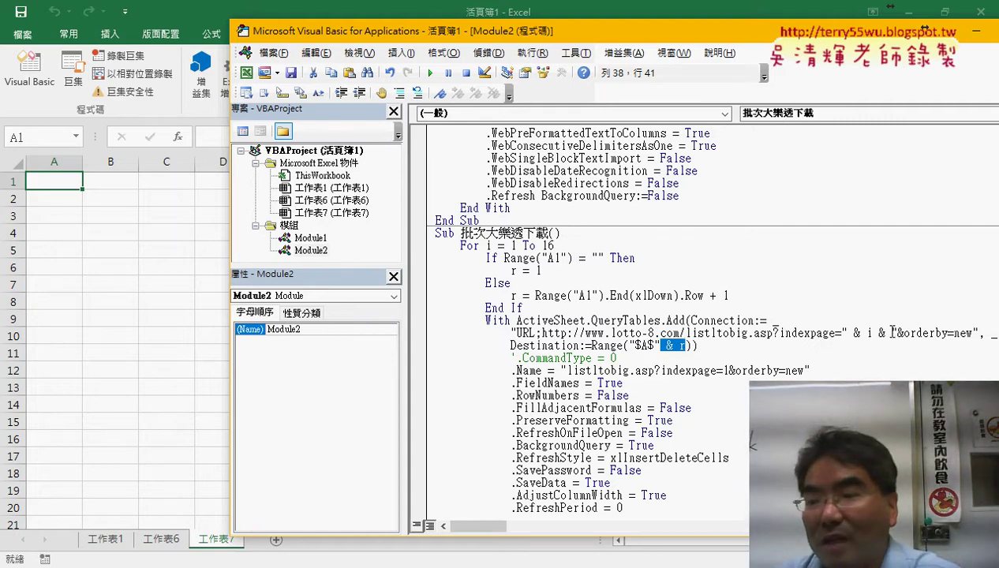
Step: Compare the destination's "$A$" & r concatenation with the URL's indexpage=" & i & " page number
{"action": "left_click_drag", "start_coordinate": [896, 333], "coordinate": [841, 334]}
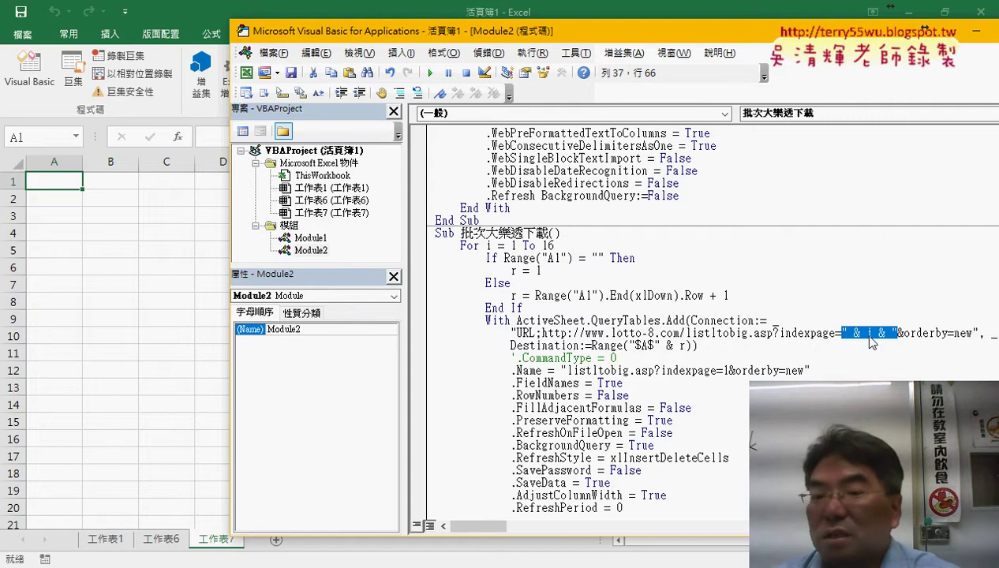
{"action": "left_click_drag", "start_coordinate": [686, 345], "coordinate": [654, 345]}
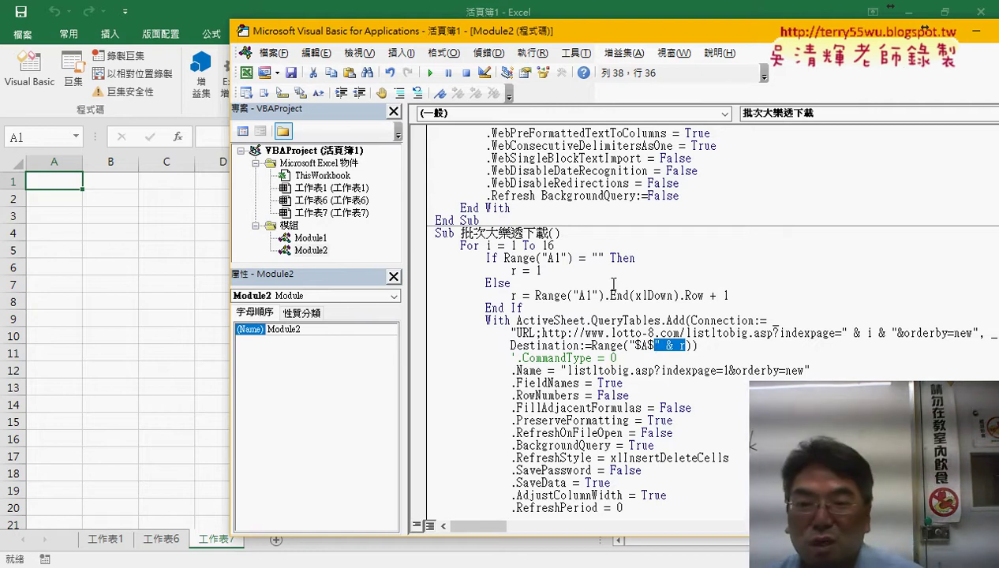
{"action": "left_click", "coordinate": [562, 283]}
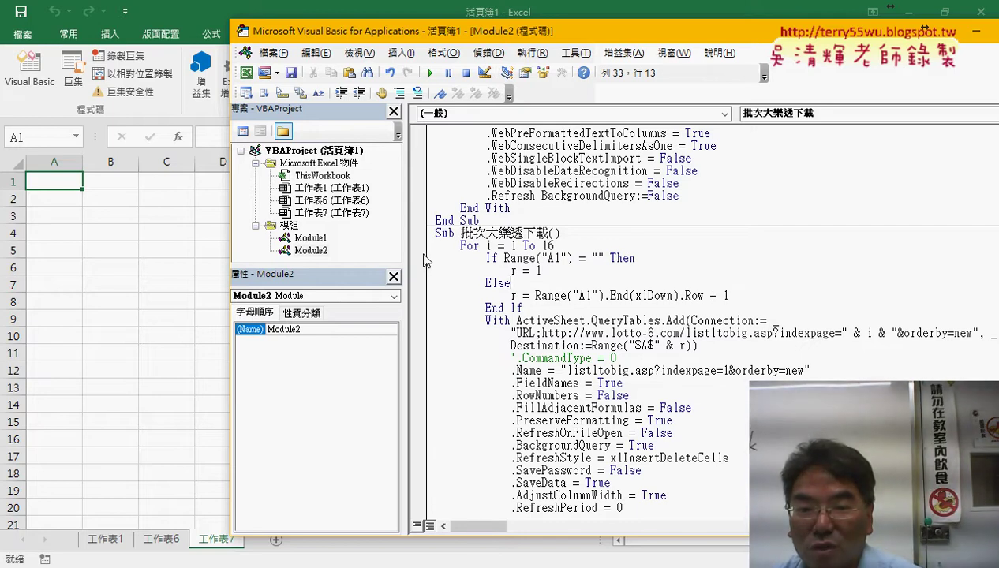
Step: Toggle a breakpoint on the If line off again, then F8-step pass i = 1 to .SaveData
{"action": "left_click", "coordinate": [423, 258]}
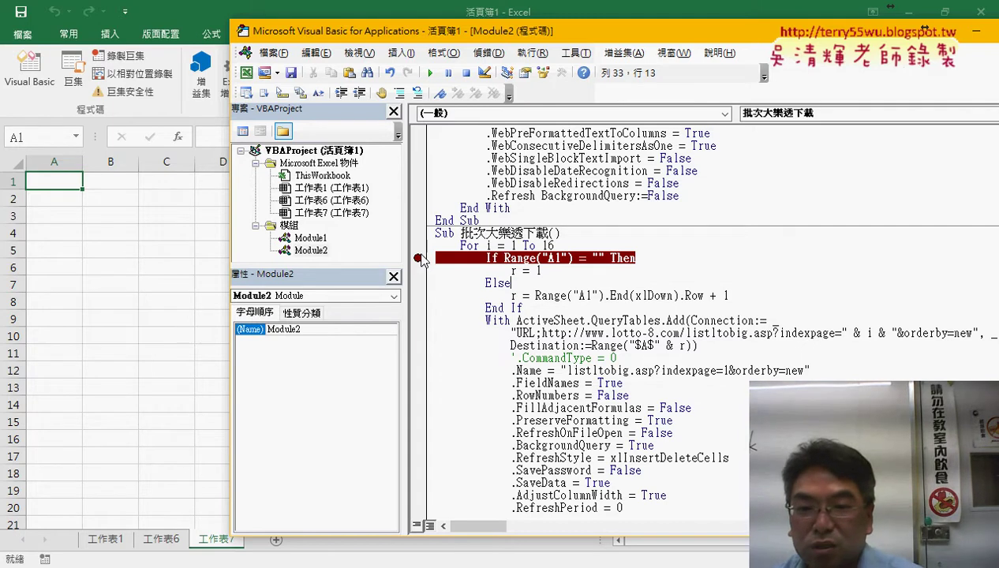
{"action": "left_click", "coordinate": [421, 258]}
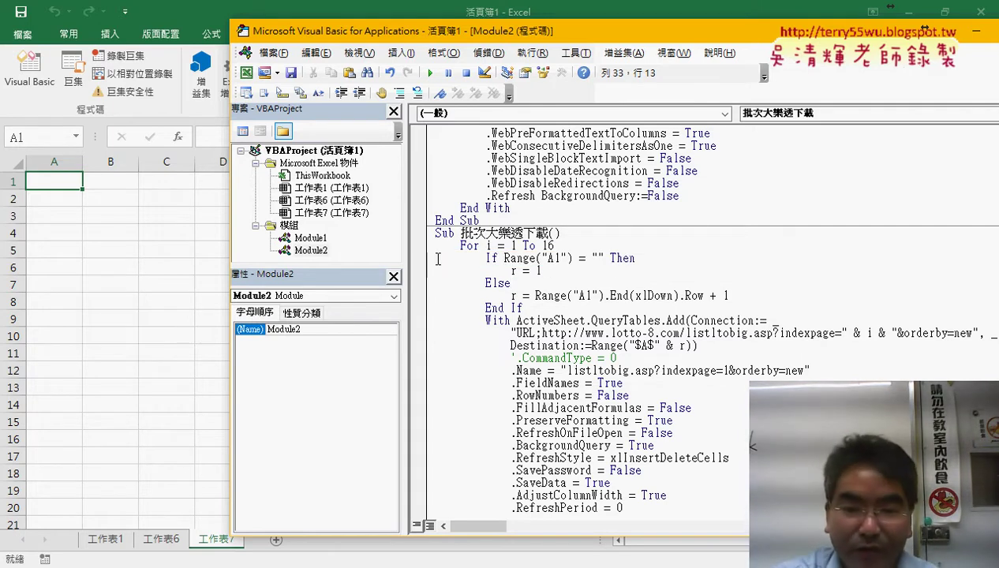
{"action": "key", "text": "F8"}
{"action": "key", "text": "F8"}
{"action": "key", "text": "F8"}
{"action": "mouse_move", "coordinate": [490, 246]}
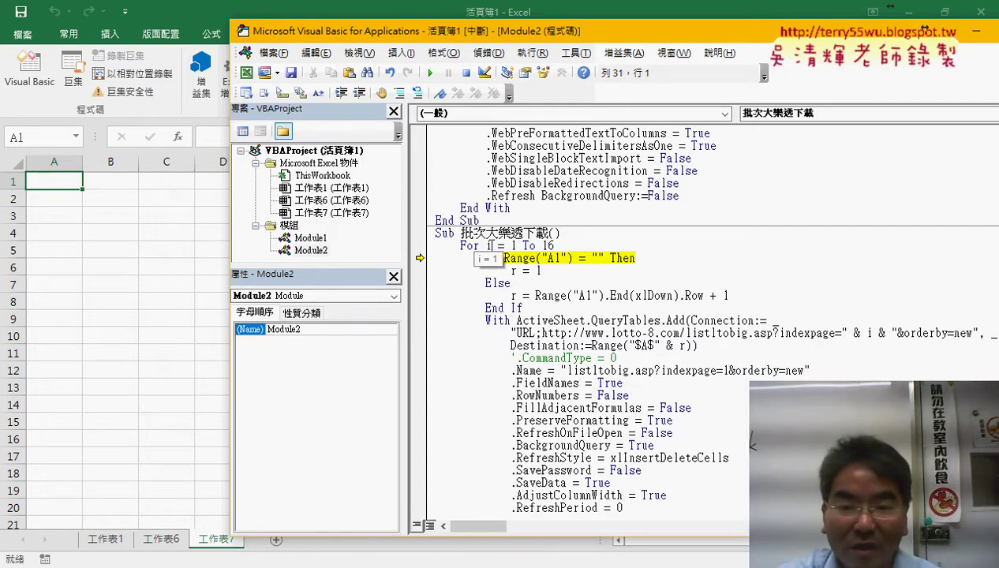
{"action": "key", "text": "F8"}
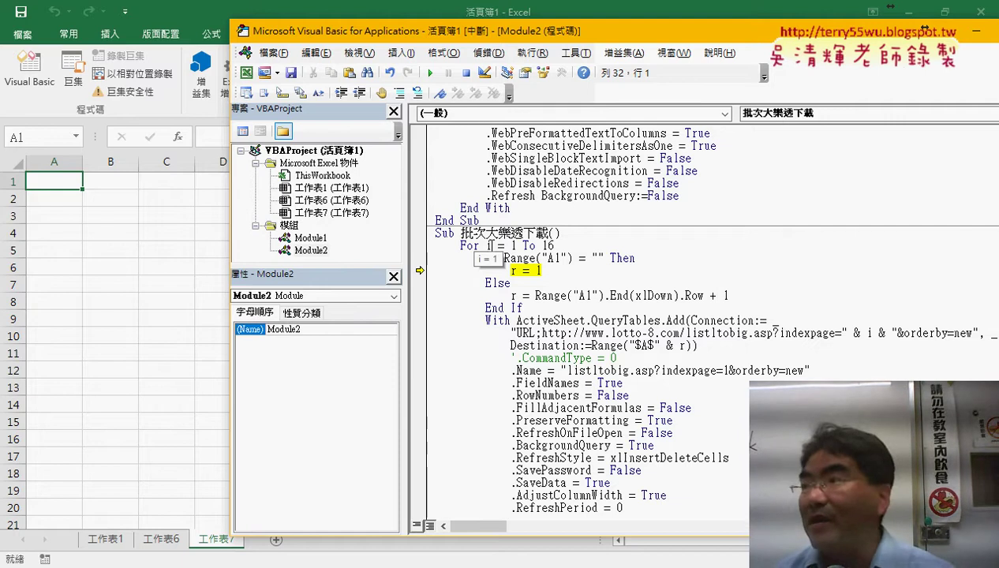
{"action": "key", "text": "F8"}
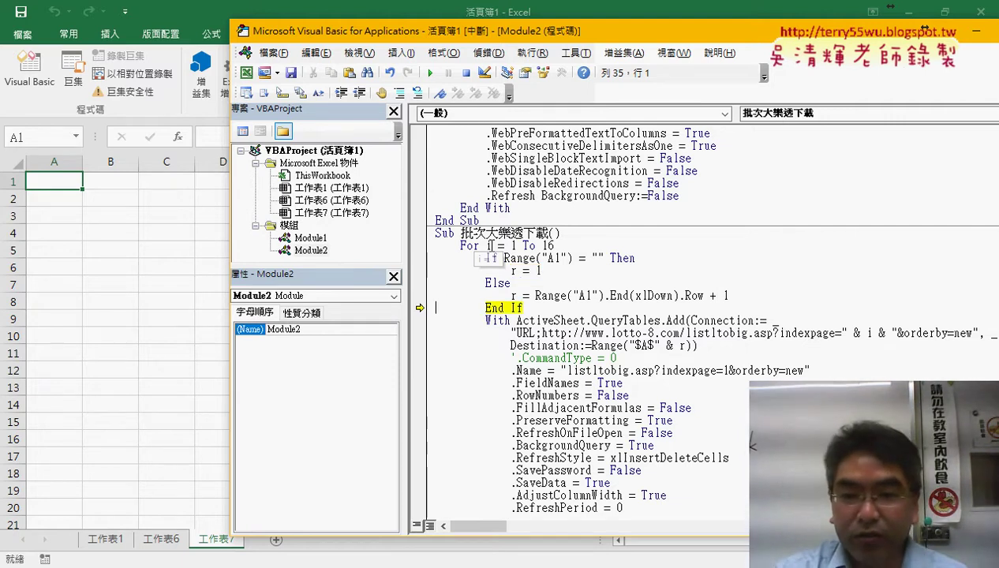
{"action": "key", "text": "F8"}
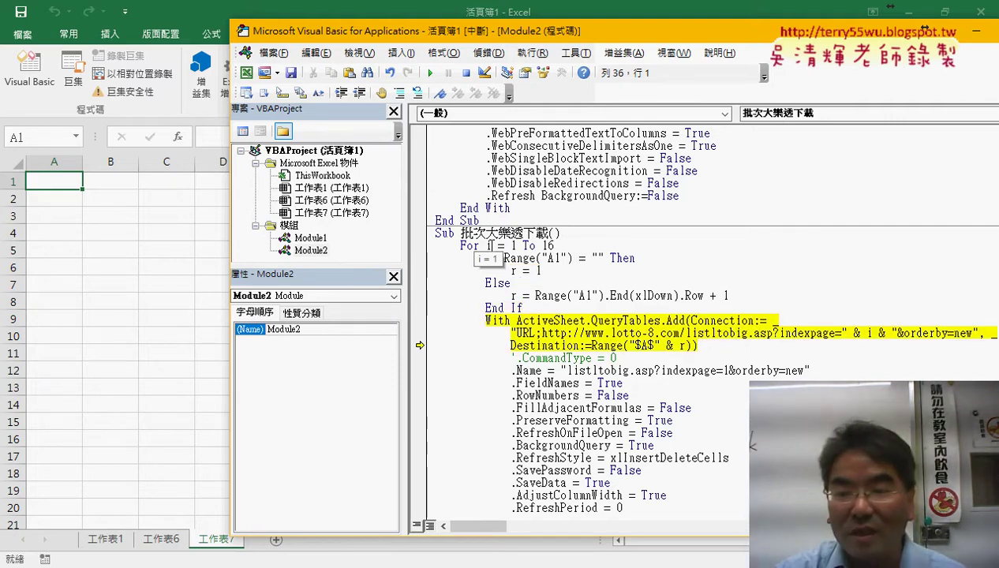
{"action": "key", "text": "F8"}
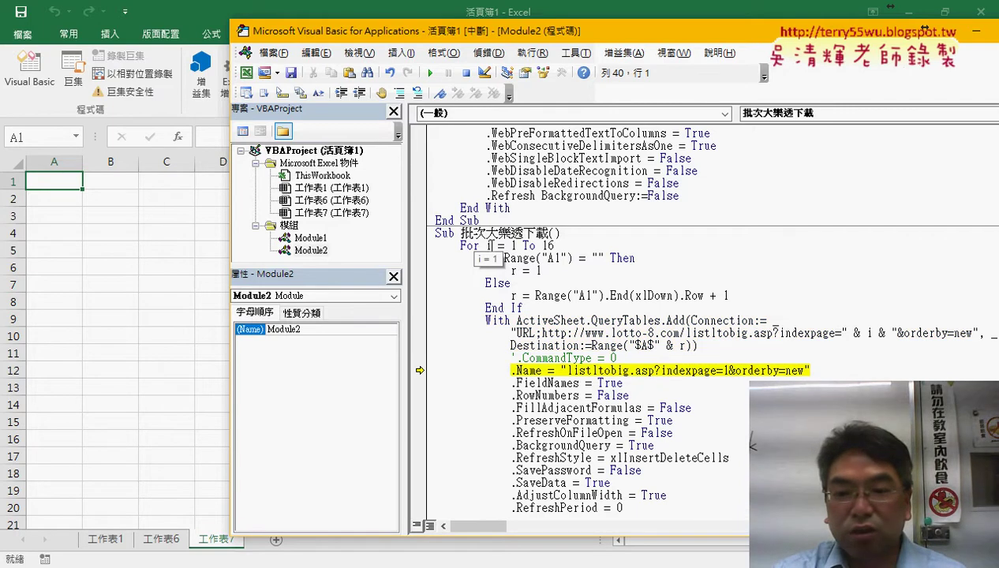
{"action": "key", "text": "F8"}
{"action": "key", "text": "F8"}
{"action": "key", "text": "F8"}
{"action": "key", "text": "F8"}
{"action": "key", "text": "F8"}
{"action": "key", "text": "F8"}
{"action": "key", "text": "F8"}
{"action": "key", "text": "F8"}
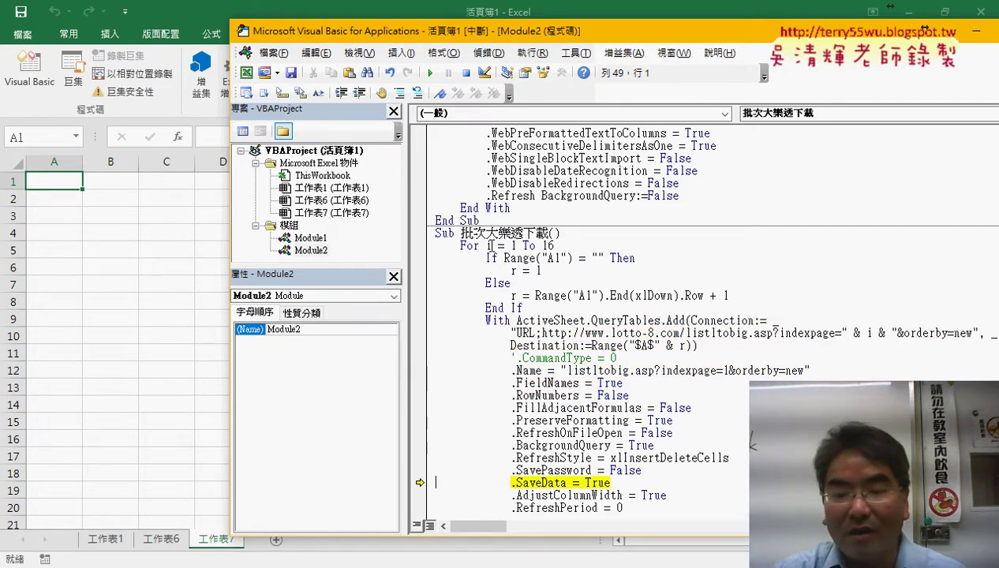
{"action": "key", "text": "F8"}
{"action": "key", "text": "F8"}
{"action": "key", "text": "F8"}
{"action": "key", "text": "F8"}
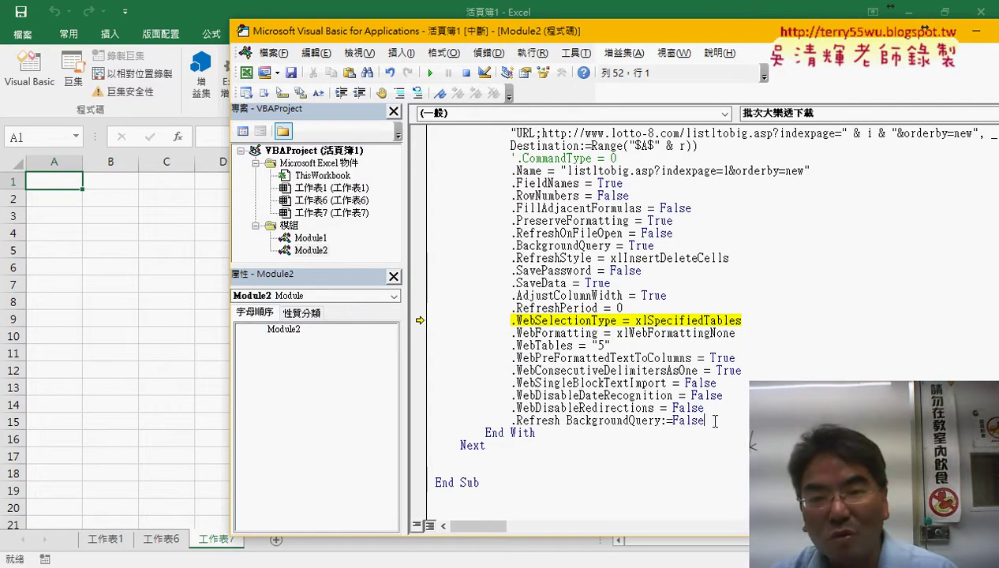
Step: Step through page 1's remaining import settings and refresh, looping into page 2's Else branch
{"action": "left_click_drag", "start_coordinate": [705, 420], "coordinate": [422, 158]}
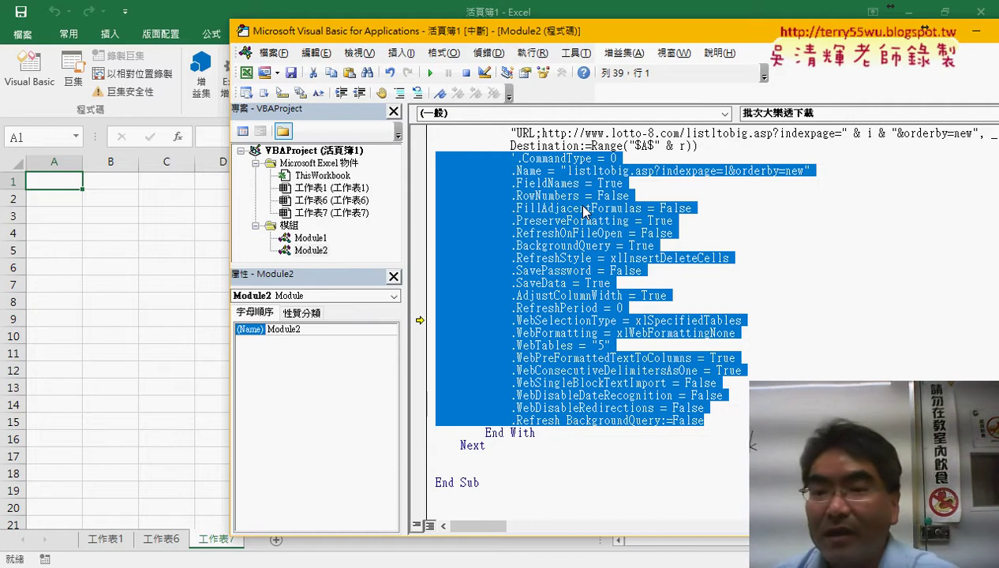
{"action": "left_click", "coordinate": [781, 270]}
{"action": "scroll", "coordinate": [781, 293], "scroll_direction": "up", "scroll_amount": 1}
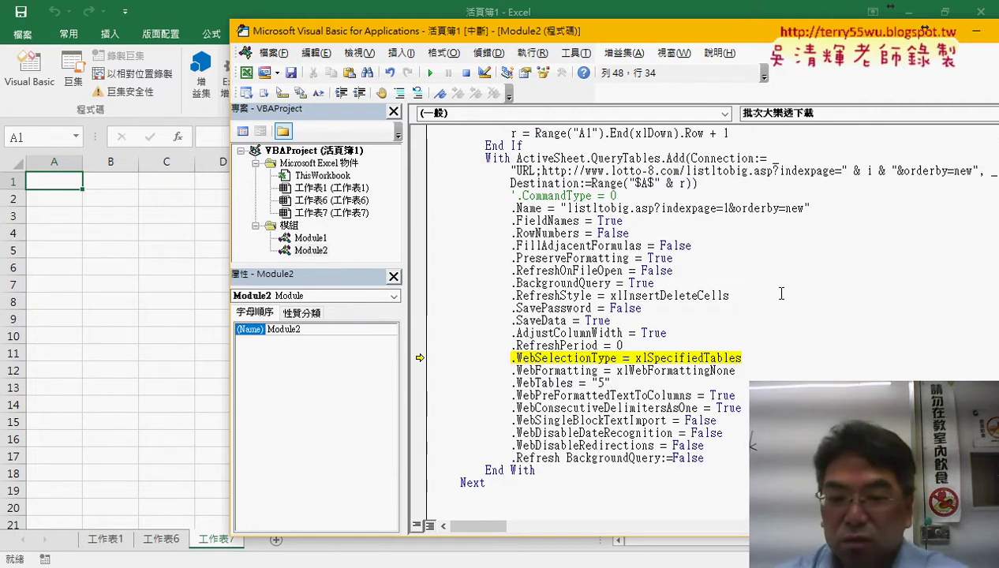
{"action": "key", "text": "F8"}
{"action": "key", "text": "F8"}
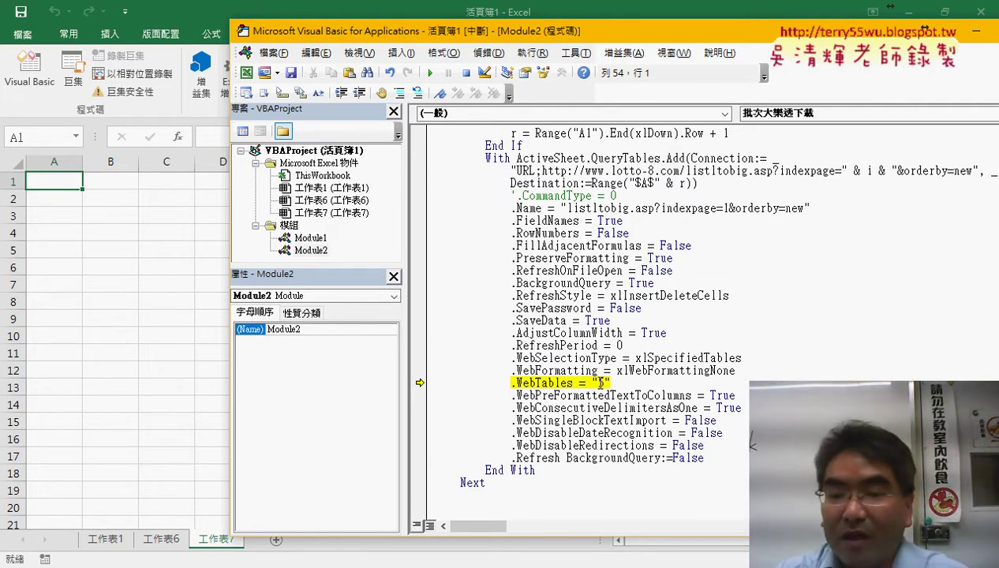
{"action": "key", "text": "F8"}
{"action": "key", "text": "F8"}
{"action": "key", "text": "F8"}
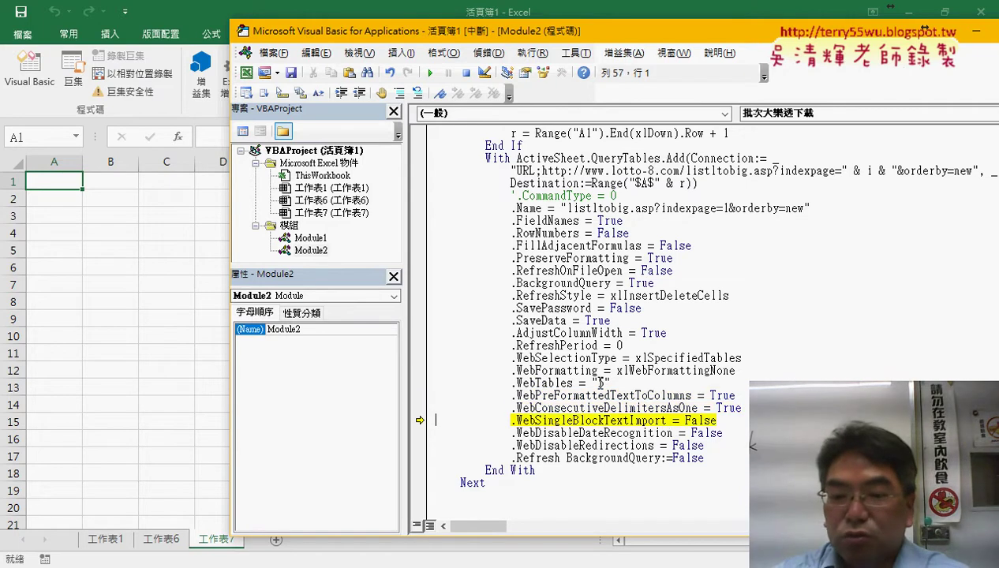
{"action": "key", "text": "F8"}
{"action": "key", "text": "F8"}
{"action": "key", "text": "F8"}
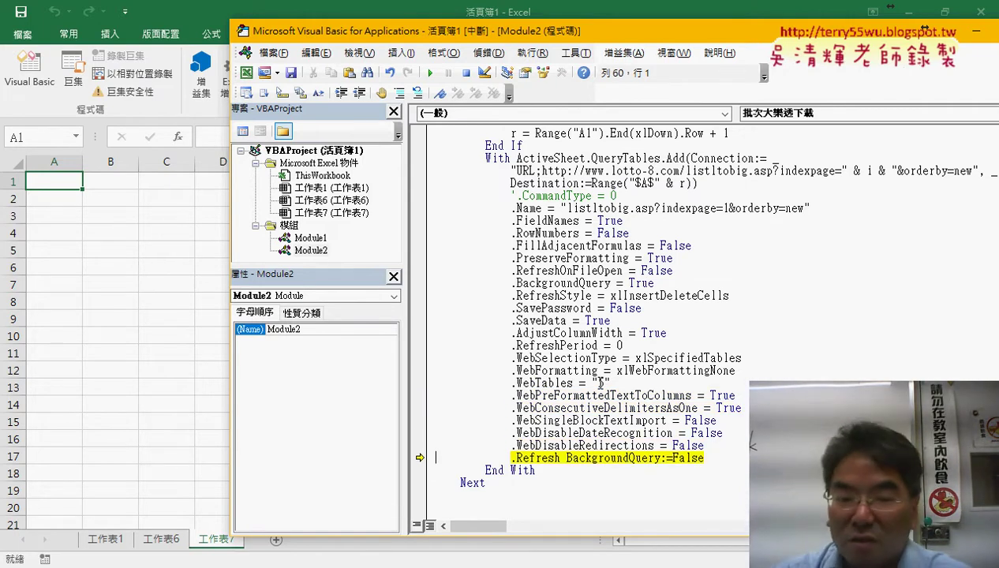
{"action": "key", "text": "F8"}
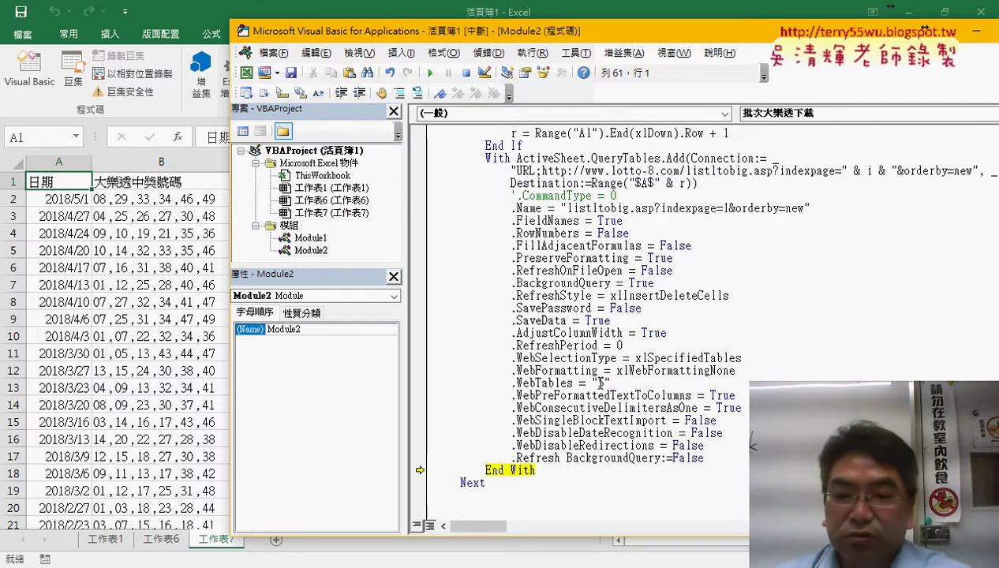
{"action": "key", "text": "F8"}
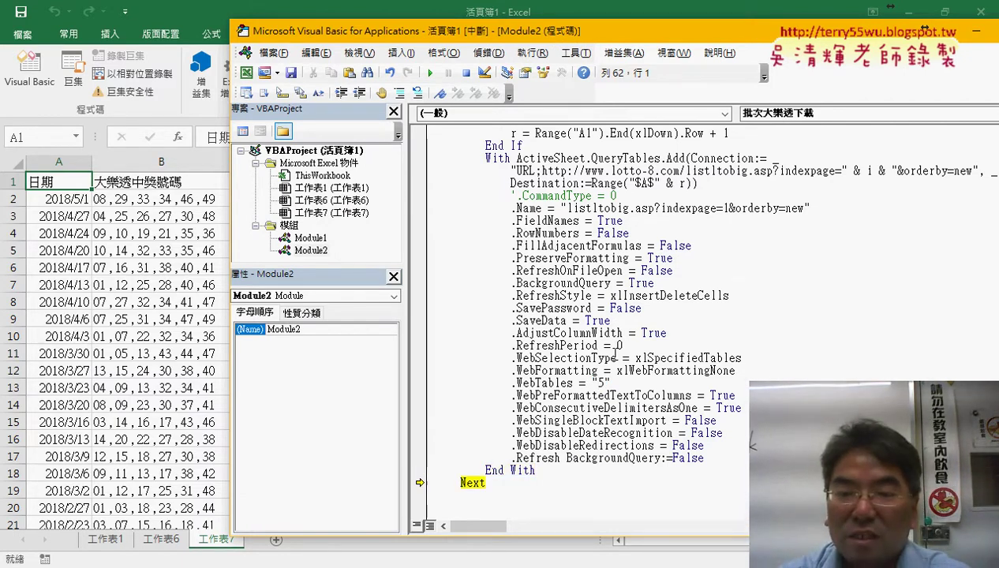
{"action": "key", "text": "F8"}
{"action": "key", "text": "F8"}
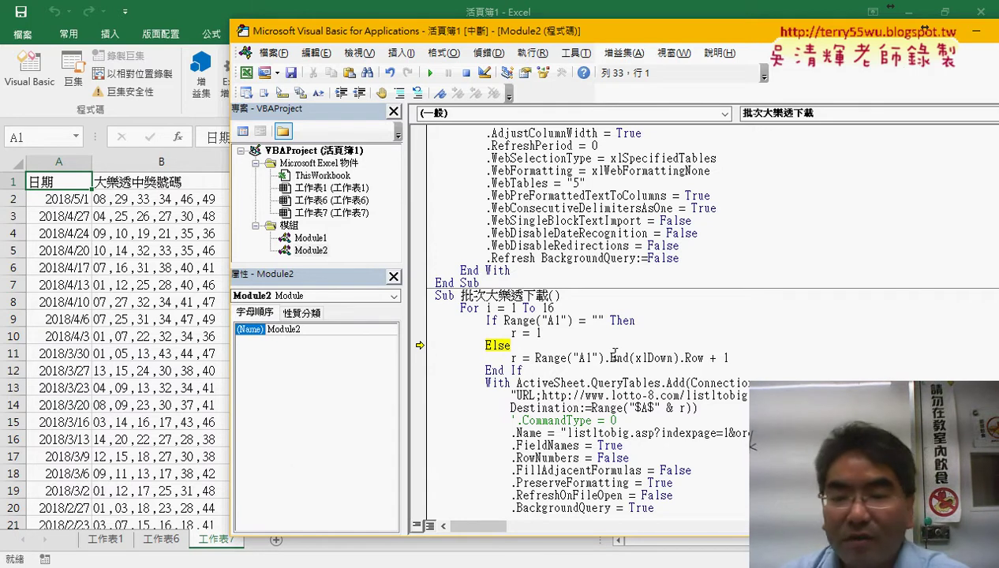
{"action": "mouse_move", "coordinate": [527, 323]}
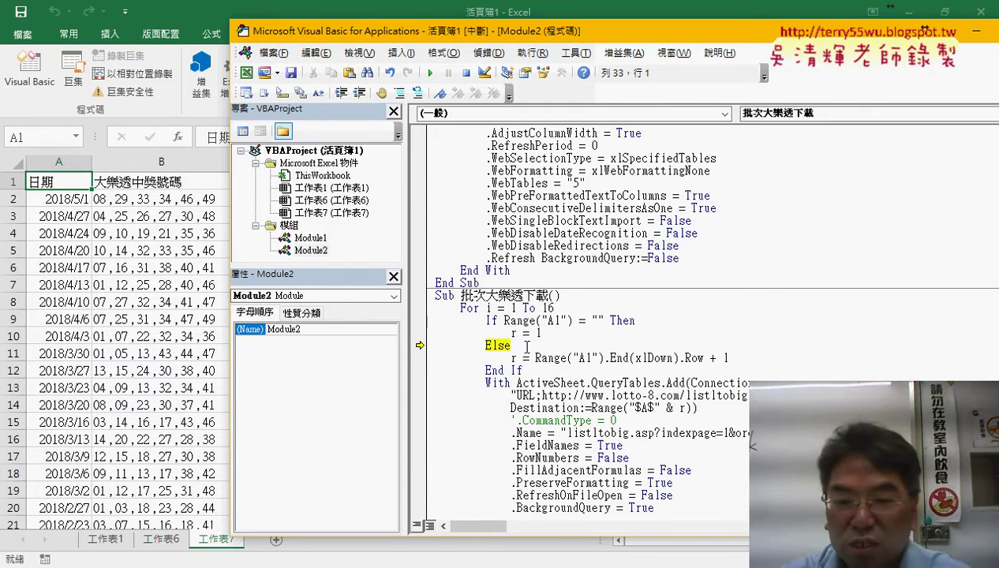
{"action": "key", "text": "F8"}
{"action": "key", "text": "F8"}
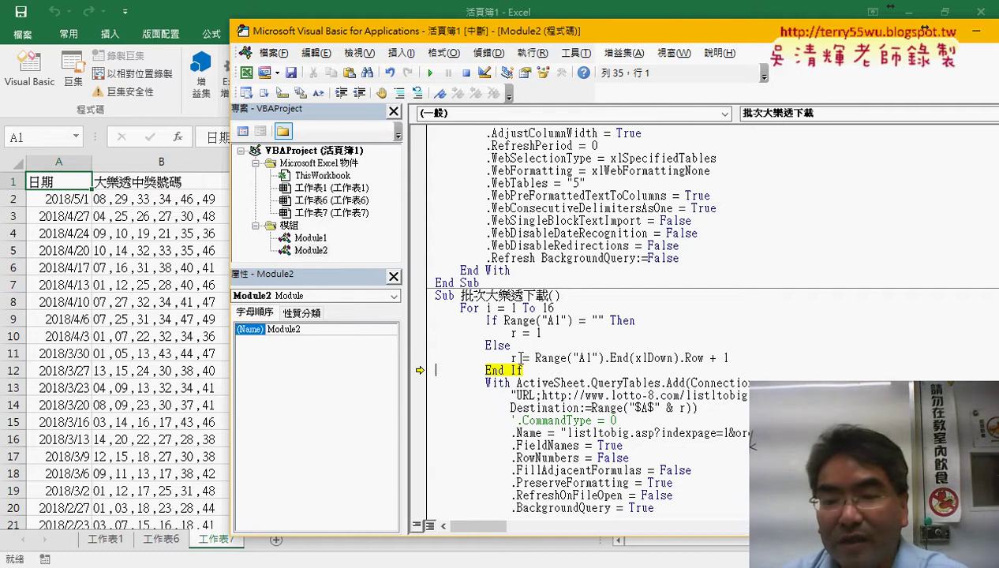
Step: Check on 工作表7 where page 1's data ends, then step on into page 2's query settings
{"action": "left_click", "coordinate": [67, 327]}
{"action": "left_click", "coordinate": [70, 331]}
{"action": "key", "text": "ctrl+Down"}
{"action": "scroll", "coordinate": [100, 325], "scroll_direction": "down", "scroll_amount": 1}
{"action": "scroll", "coordinate": [123, 316], "scroll_direction": "down", "scroll_amount": 2}
{"action": "left_click", "coordinate": [52, 372]}
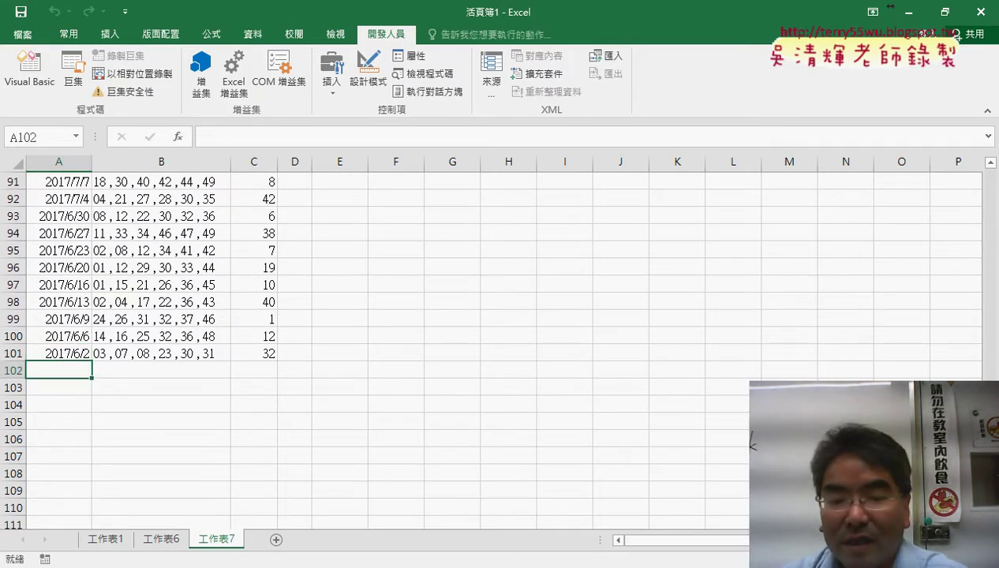
{"action": "mouse_move", "coordinate": [301, 565]}
{"action": "left_click", "coordinate": [382, 489]}
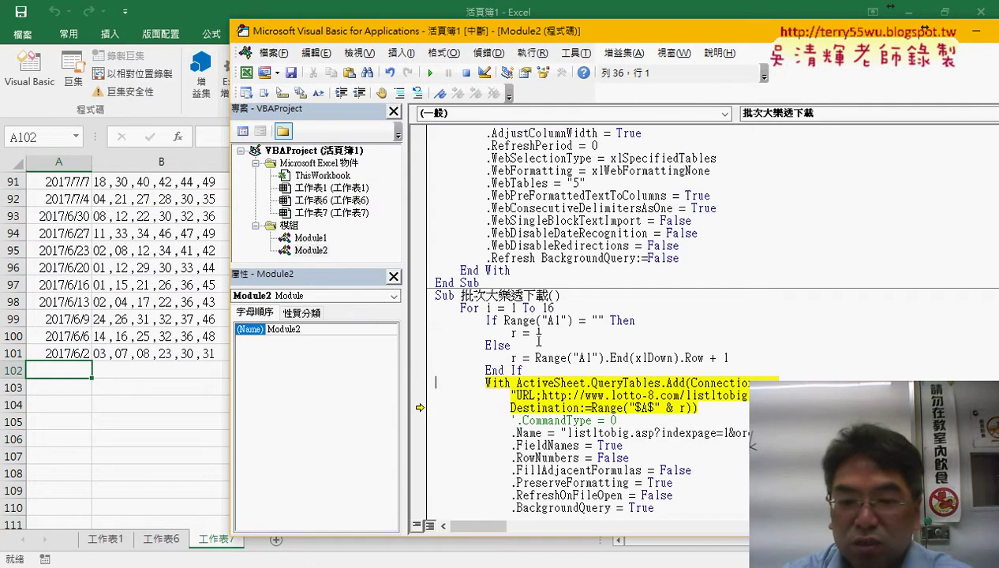
{"action": "key", "text": "F8"}
{"action": "key", "text": "F8"}
{"action": "key", "text": "F8"}
{"action": "key", "text": "F8"}
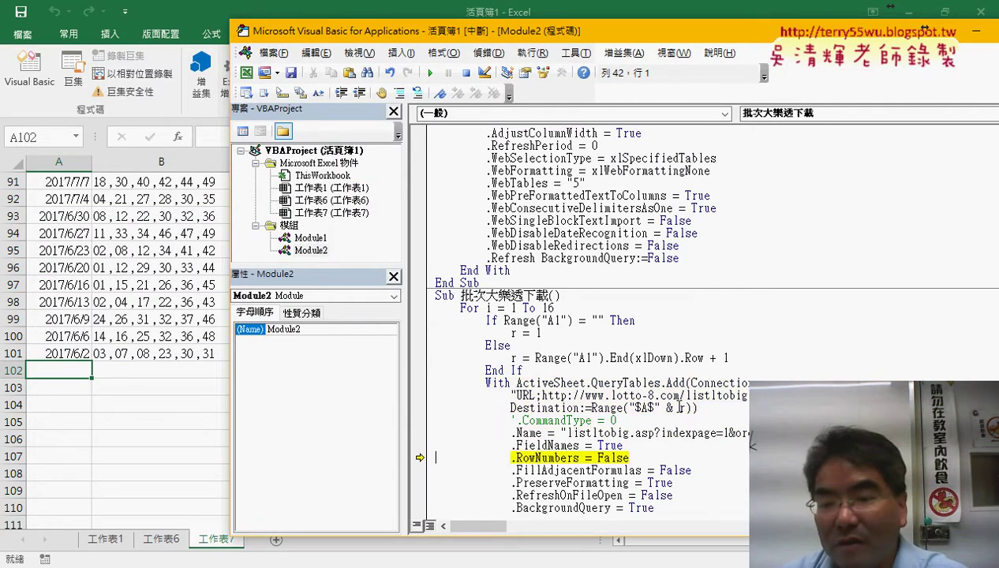
{"action": "mouse_move", "coordinate": [682, 408]}
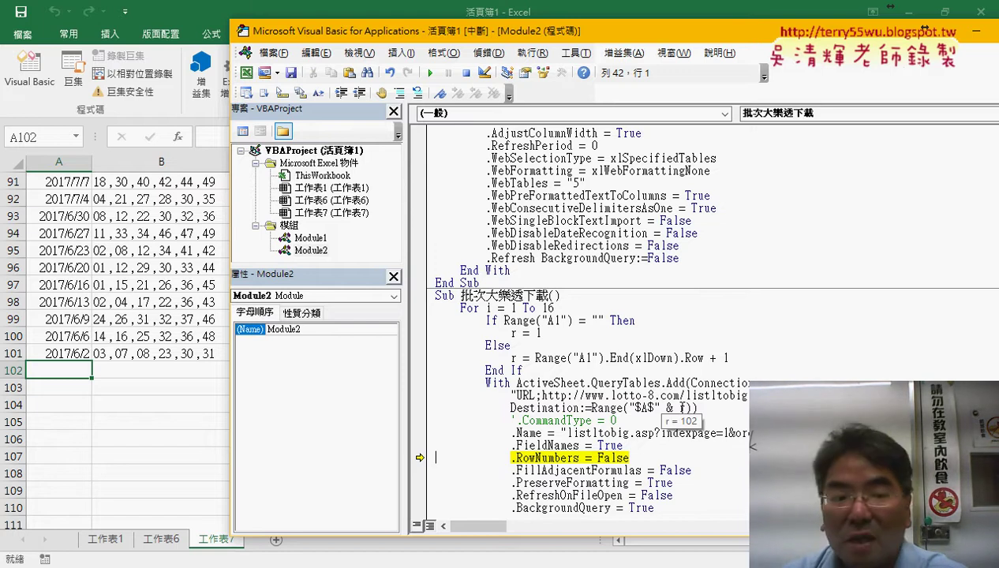
{"action": "key", "text": "F8"}
{"action": "key", "text": "F8"}
{"action": "key", "text": "F8"}
{"action": "key", "text": "F8"}
{"action": "key", "text": "F8"}
{"action": "key", "text": "F8"}
{"action": "key", "text": "F8"}
{"action": "key", "text": "F8"}
{"action": "key", "text": "F8"}
{"action": "key", "text": "F8"}
{"action": "key", "text": "F8"}
{"action": "key", "text": "F8"}
{"action": "key", "text": "F8"}
{"action": "key", "text": "F8"}
{"action": "key", "text": "F8"}
{"action": "key", "text": "F8"}
{"action": "key", "text": "F8"}
{"action": "key", "text": "F8"}
{"action": "key", "text": "F8"}
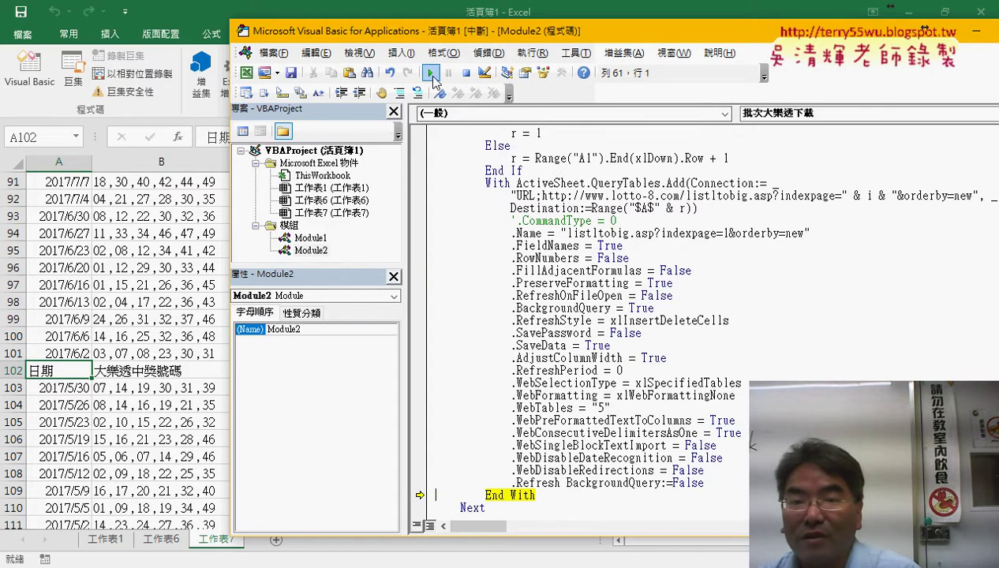
Step: Resume the macro to download all remaining pages, then scroll through the stacked results on 工作表7
{"action": "left_click", "coordinate": [431, 74]}
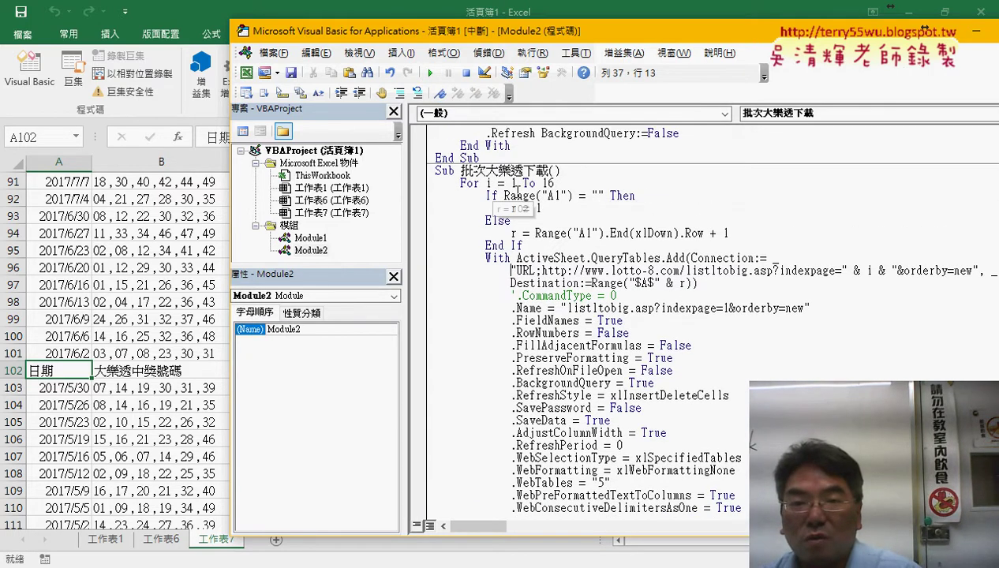
{"action": "left_click", "coordinate": [430, 72]}
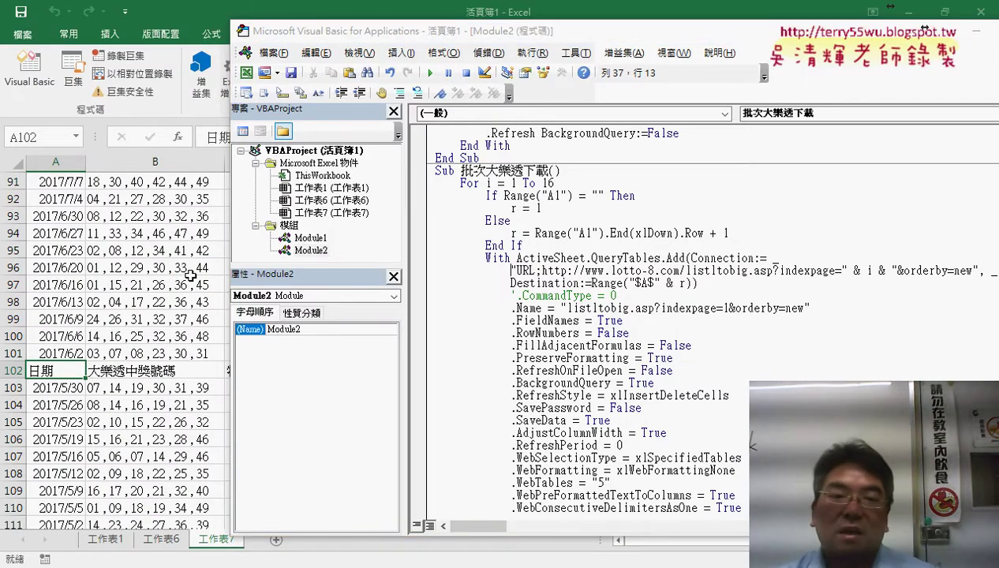
{"action": "left_click", "coordinate": [178, 322]}
{"action": "scroll", "coordinate": [174, 327], "scroll_direction": "down", "scroll_amount": 3}
{"action": "scroll", "coordinate": [174, 328], "scroll_direction": "down", "scroll_amount": 6}
{"action": "scroll", "coordinate": [174, 327], "scroll_direction": "down", "scroll_amount": 2}
{"action": "scroll", "coordinate": [174, 327], "scroll_direction": "down", "scroll_amount": 6}
{"action": "scroll", "coordinate": [174, 328], "scroll_direction": "down", "scroll_amount": 3}
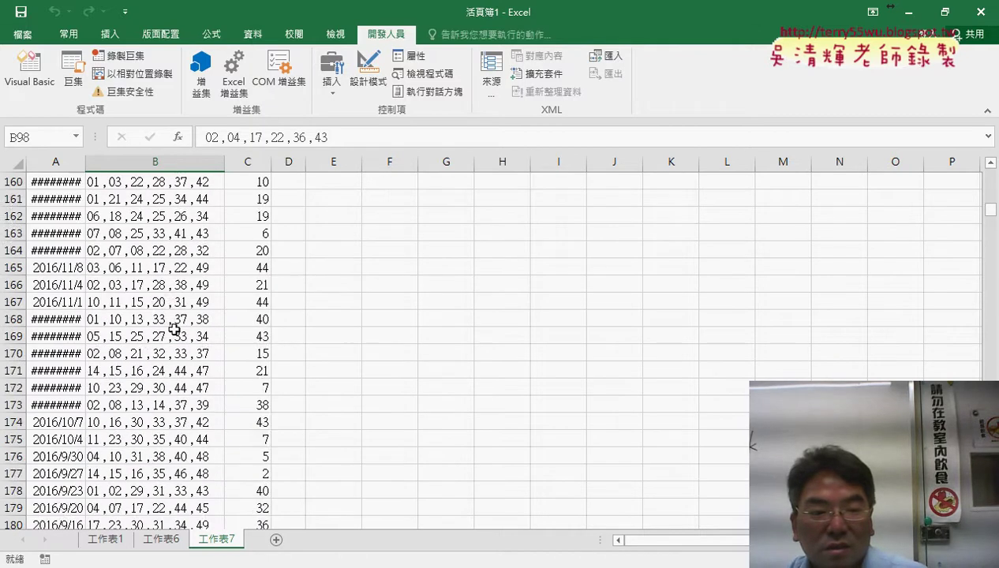
{"action": "scroll", "coordinate": [174, 327], "scroll_direction": "down", "scroll_amount": 6}
{"action": "scroll", "coordinate": [173, 328], "scroll_direction": "down", "scroll_amount": 6}
{"action": "scroll", "coordinate": [146, 319], "scroll_direction": "down", "scroll_amount": 3}
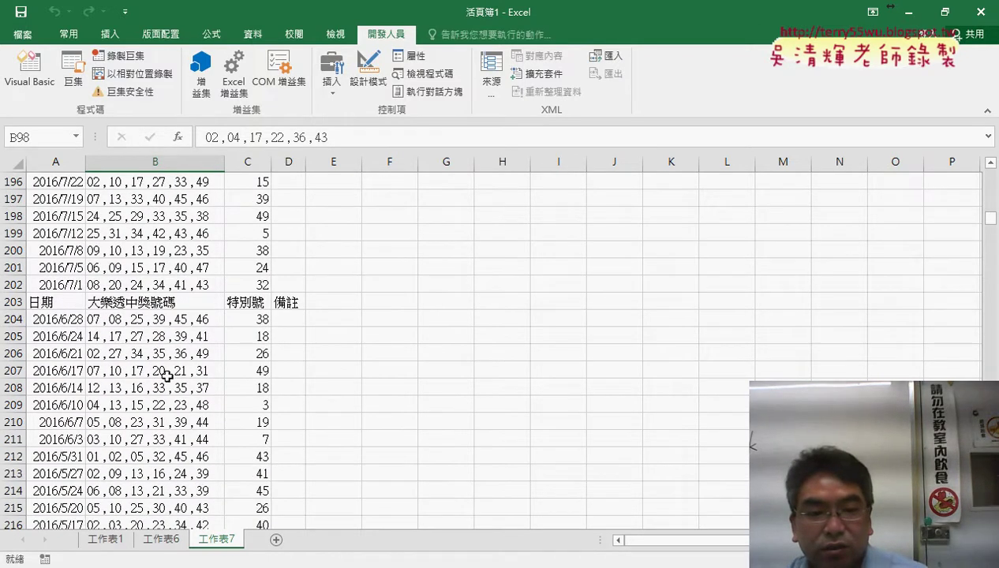
{"action": "scroll", "coordinate": [167, 370], "scroll_direction": "down", "scroll_amount": 8}
{"action": "scroll", "coordinate": [178, 386], "scroll_direction": "down", "scroll_amount": 7}
{"action": "scroll", "coordinate": [179, 387], "scroll_direction": "down", "scroll_amount": 6}
{"action": "scroll", "coordinate": [180, 400], "scroll_direction": "down", "scroll_amount": 4}
{"action": "scroll", "coordinate": [178, 390], "scroll_direction": "down", "scroll_amount": 5}
{"action": "scroll", "coordinate": [170, 370], "scroll_direction": "up", "scroll_amount": 3}
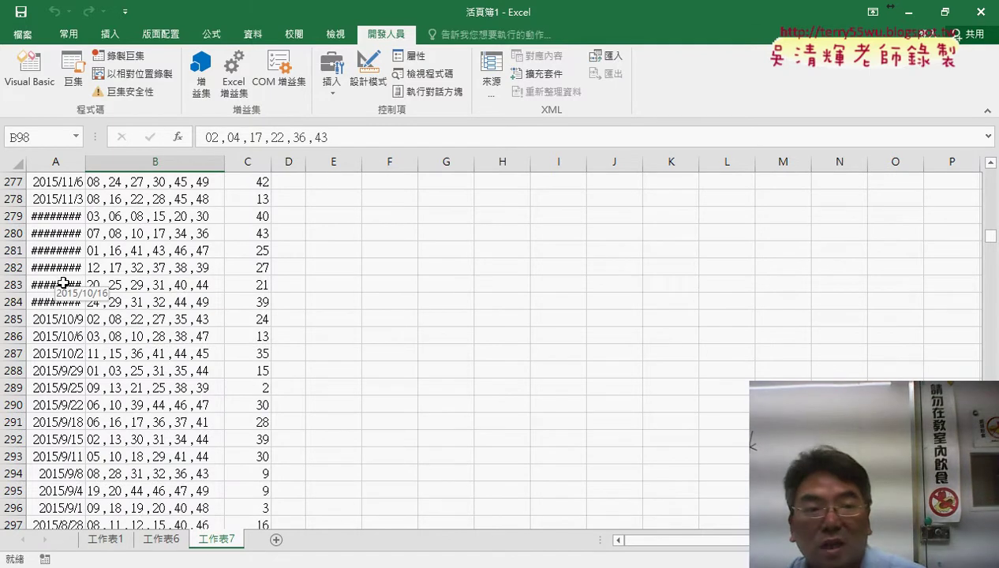
Step: Autofit column A to show full dates and confirm the data ends at row 1537 (2004/1/5)
{"action": "double_click", "coordinate": [86, 161]}
{"action": "scroll", "coordinate": [238, 441], "scroll_direction": "down", "scroll_amount": 7}
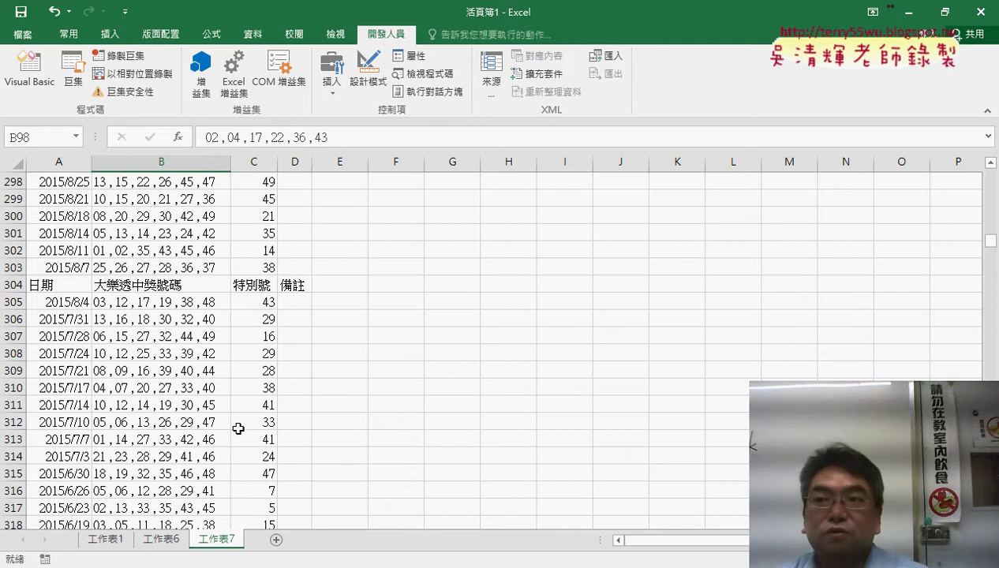
{"action": "scroll", "coordinate": [238, 429], "scroll_direction": "down", "scroll_amount": 4}
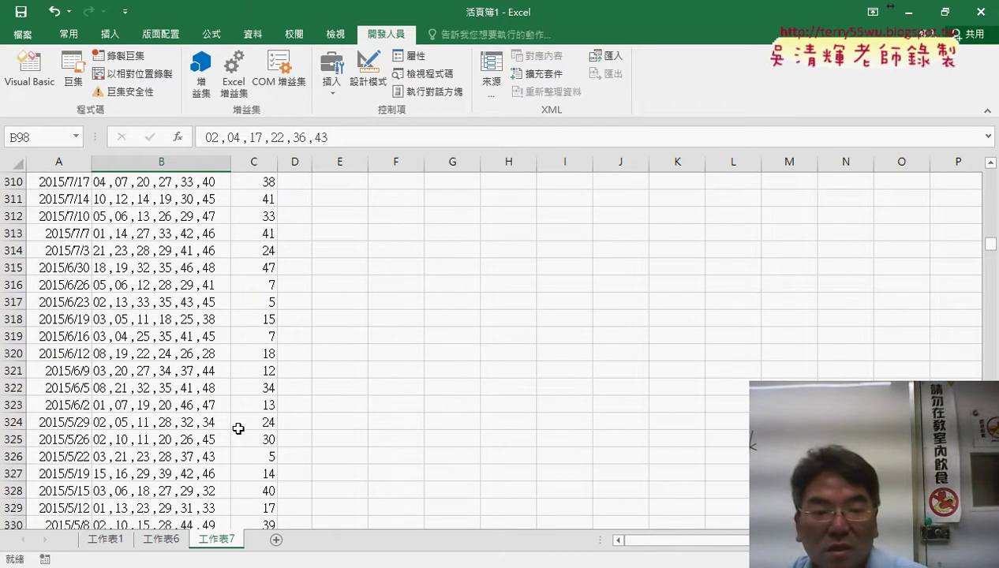
{"action": "scroll", "coordinate": [239, 428], "scroll_direction": "down", "scroll_amount": 8}
{"action": "scroll", "coordinate": [238, 428], "scroll_direction": "down", "scroll_amount": 7}
{"action": "left_click", "coordinate": [181, 372]}
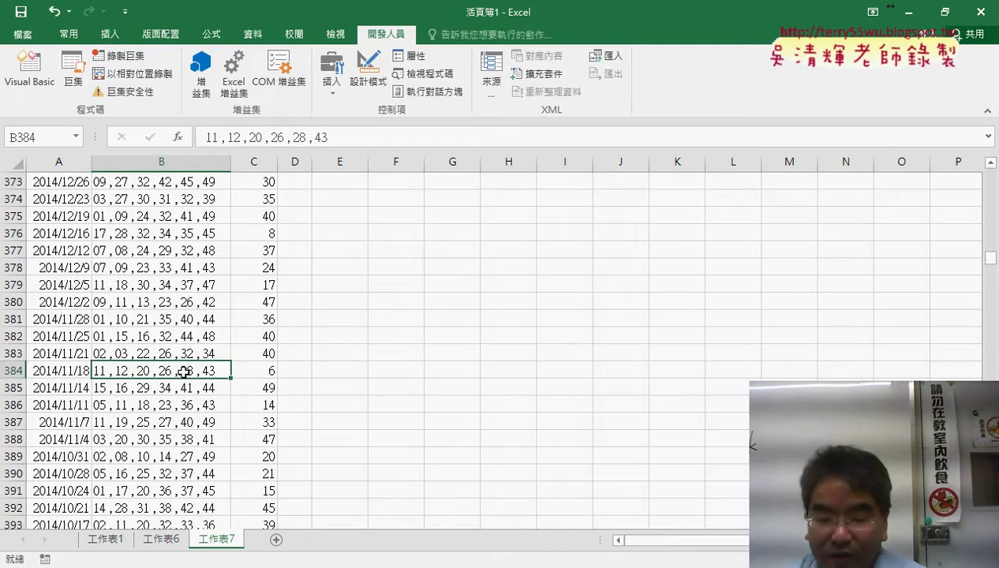
{"action": "key", "text": "ctrl+Down"}
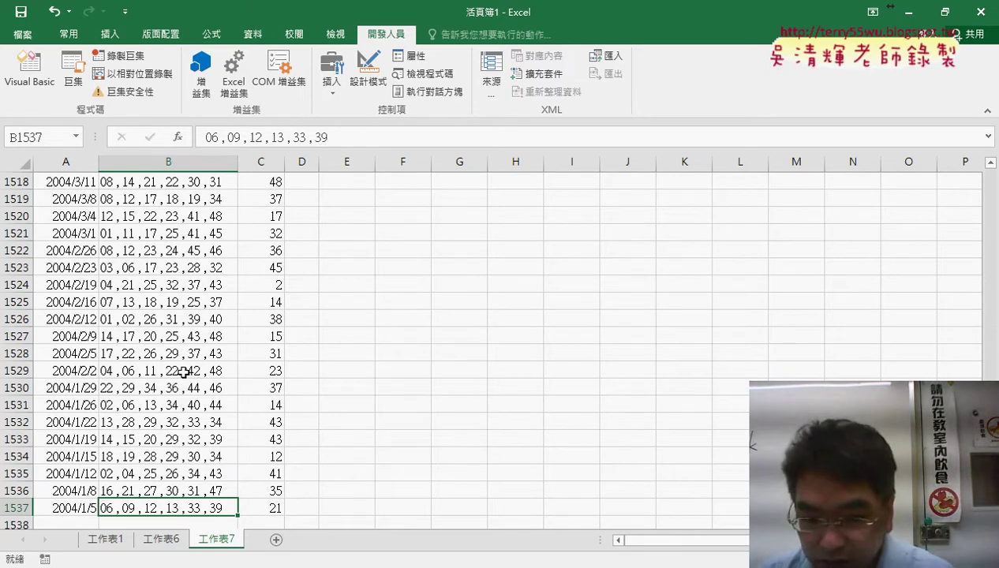
{"action": "key", "text": "ctrl+Up"}
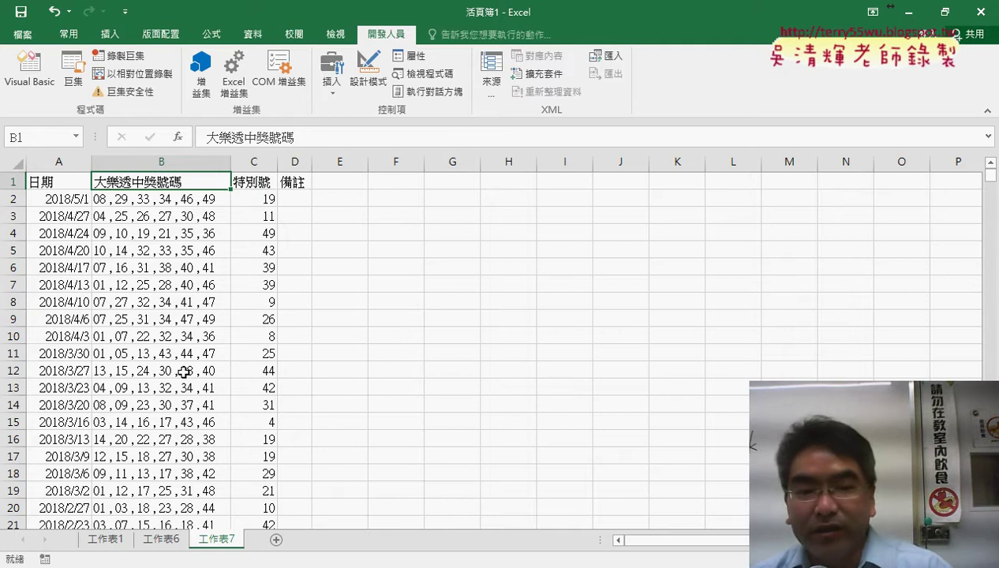
{"action": "scroll", "coordinate": [252, 394], "scroll_direction": "down", "scroll_amount": 3}
{"action": "scroll", "coordinate": [259, 401], "scroll_direction": "down", "scroll_amount": 4}
{"action": "scroll", "coordinate": [260, 402], "scroll_direction": "down", "scroll_amount": 3}
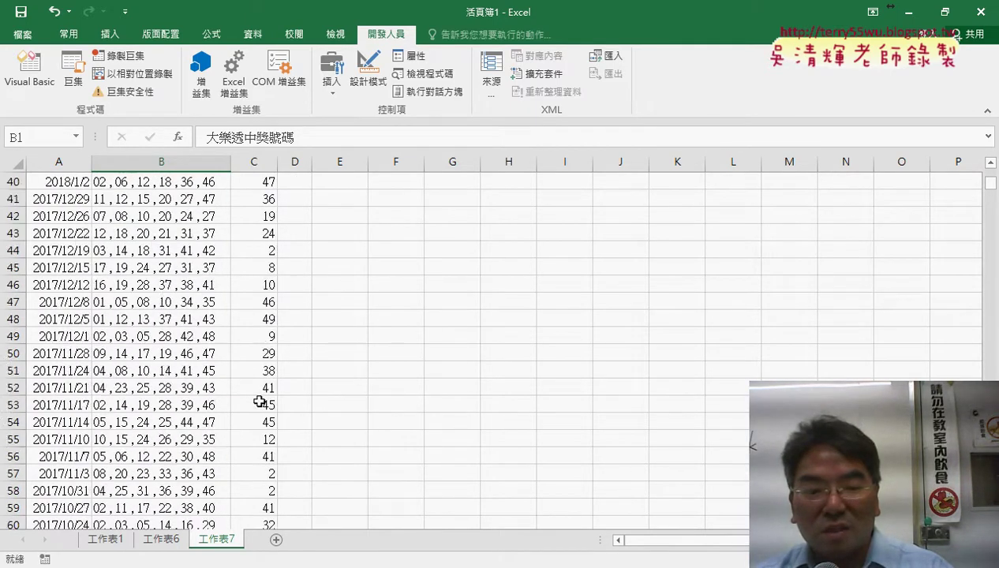
{"action": "scroll", "coordinate": [260, 402], "scroll_direction": "down", "scroll_amount": 7}
{"action": "scroll", "coordinate": [260, 402], "scroll_direction": "down", "scroll_amount": 6}
{"action": "scroll", "coordinate": [252, 341], "scroll_direction": "down", "scroll_amount": 7}
{"action": "scroll", "coordinate": [257, 403], "scroll_direction": "down", "scroll_amount": 4}
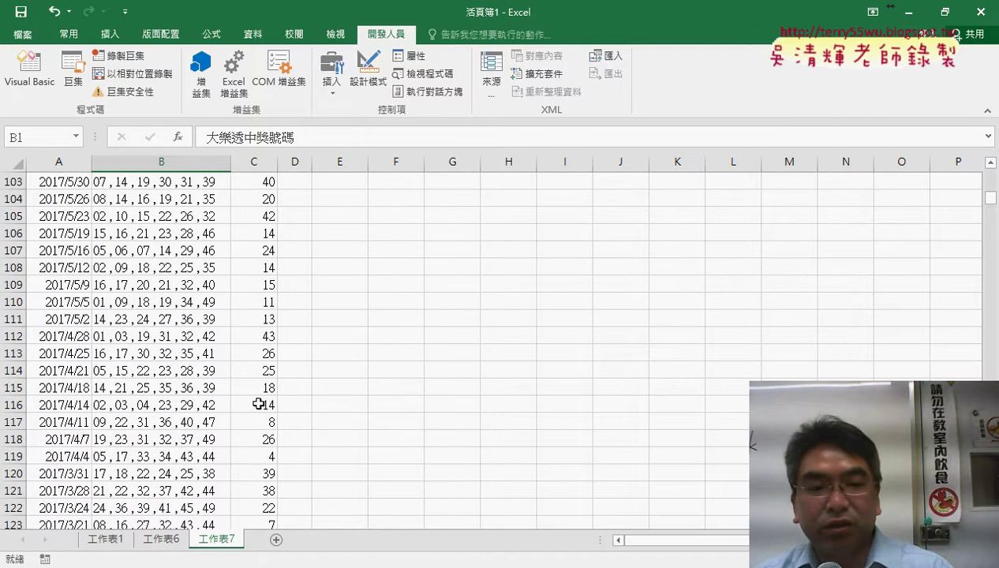
{"action": "scroll", "coordinate": [256, 403], "scroll_direction": "up", "scroll_amount": 2}
{"action": "left_click", "coordinate": [16, 267]}
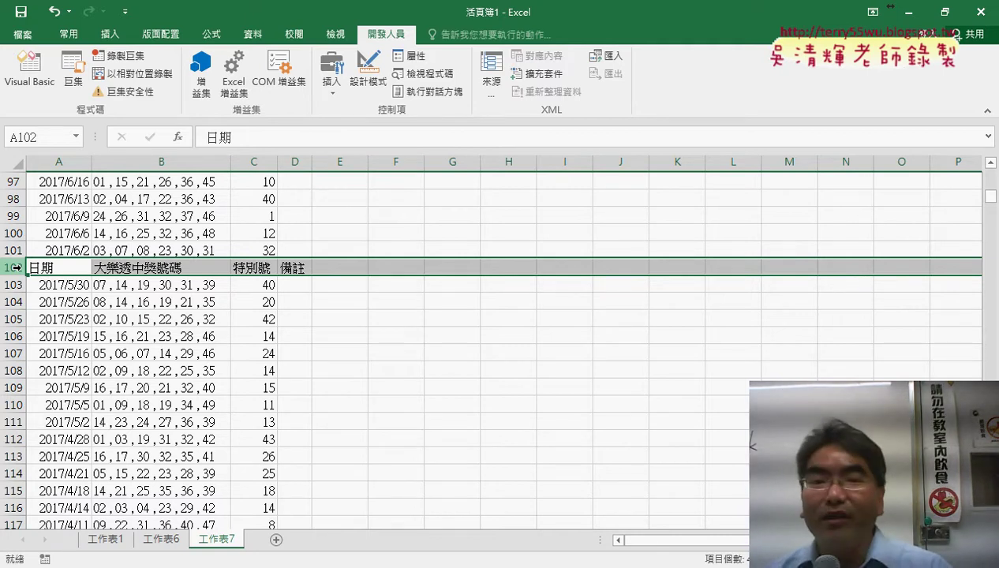
{"action": "right_click", "coordinate": [187, 269]}
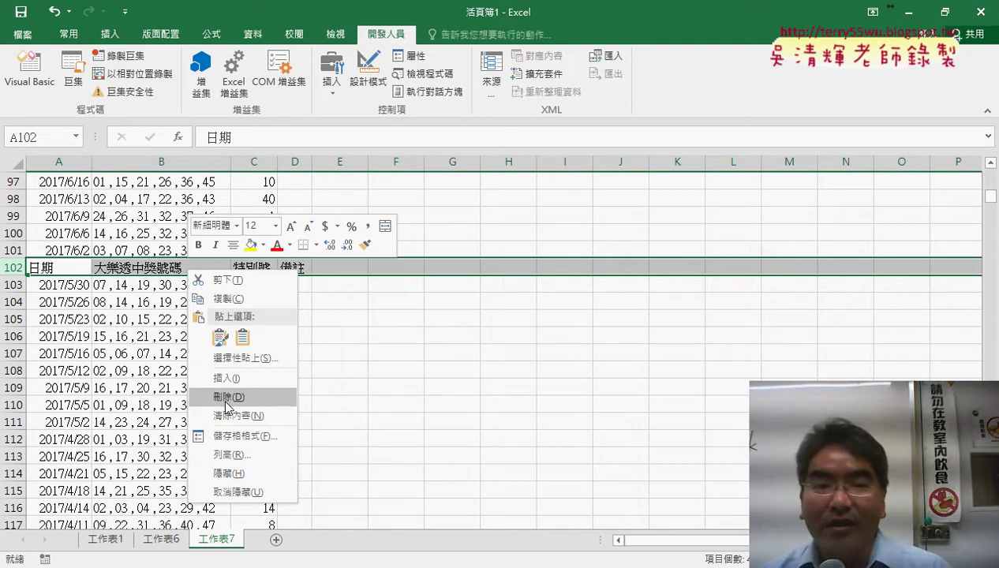
{"action": "left_click", "coordinate": [147, 329]}
{"action": "scroll", "coordinate": [167, 294], "scroll_direction": "up", "scroll_amount": 7}
{"action": "scroll", "coordinate": [167, 295], "scroll_direction": "up", "scroll_amount": 6}
{"action": "scroll", "coordinate": [168, 294], "scroll_direction": "up", "scroll_amount": 6}
{"action": "scroll", "coordinate": [171, 294], "scroll_direction": "up", "scroll_amount": 6}
{"action": "scroll", "coordinate": [175, 295], "scroll_direction": "up", "scroll_amount": 6}
{"action": "scroll", "coordinate": [175, 294], "scroll_direction": "up", "scroll_amount": 1}
{"action": "left_click", "coordinate": [150, 183]}
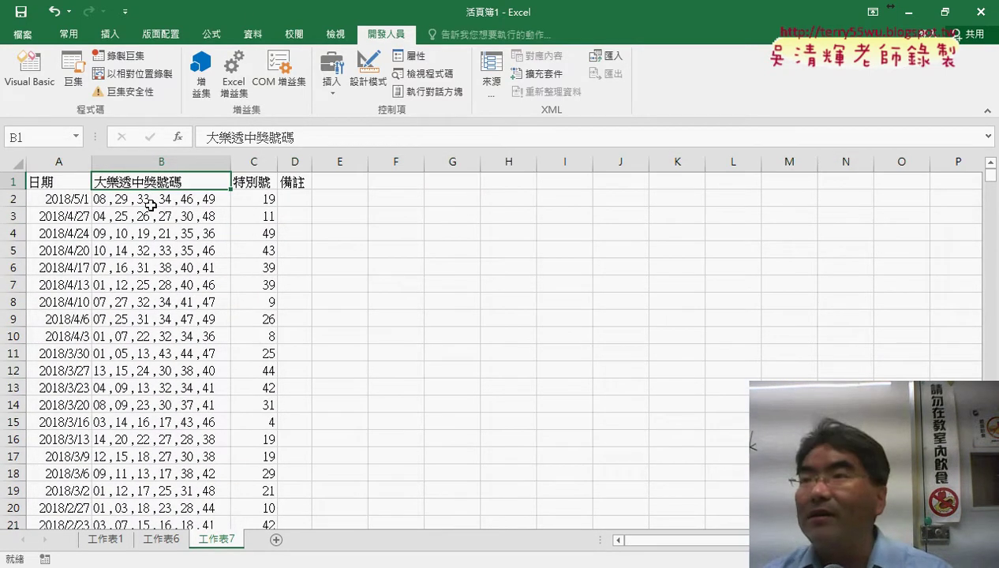
{"action": "left_click", "coordinate": [152, 202]}
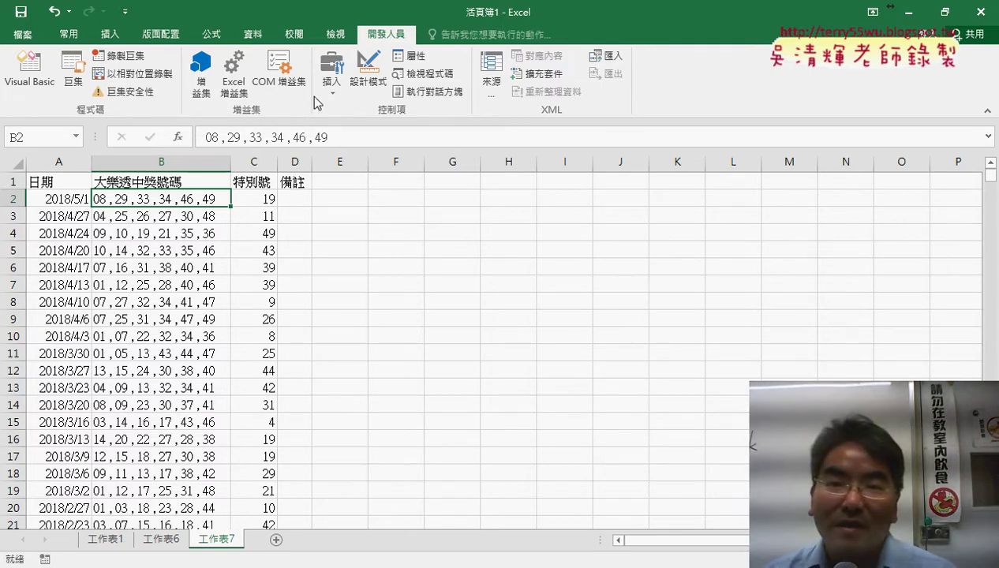
Step: Switch to the 資料 (Data) ribbon tab to reach tools like 資料剖析 (Text to Columns)
{"action": "left_click", "coordinate": [254, 34]}
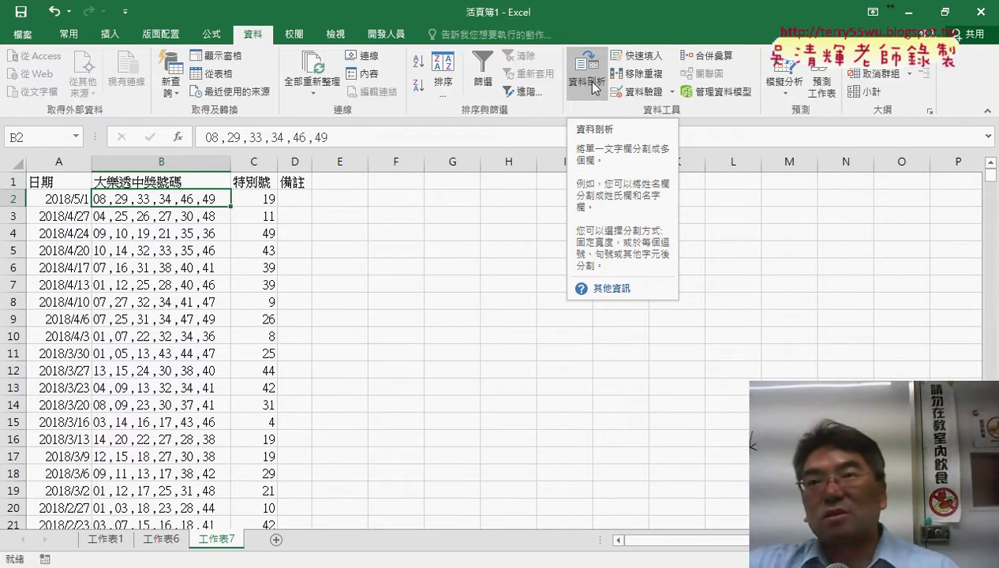
Step: Select 資料剖析 (Text to Columns) but leave column B's combined winning numbers unsplit
{"action": "left_click", "coordinate": [593, 87]}
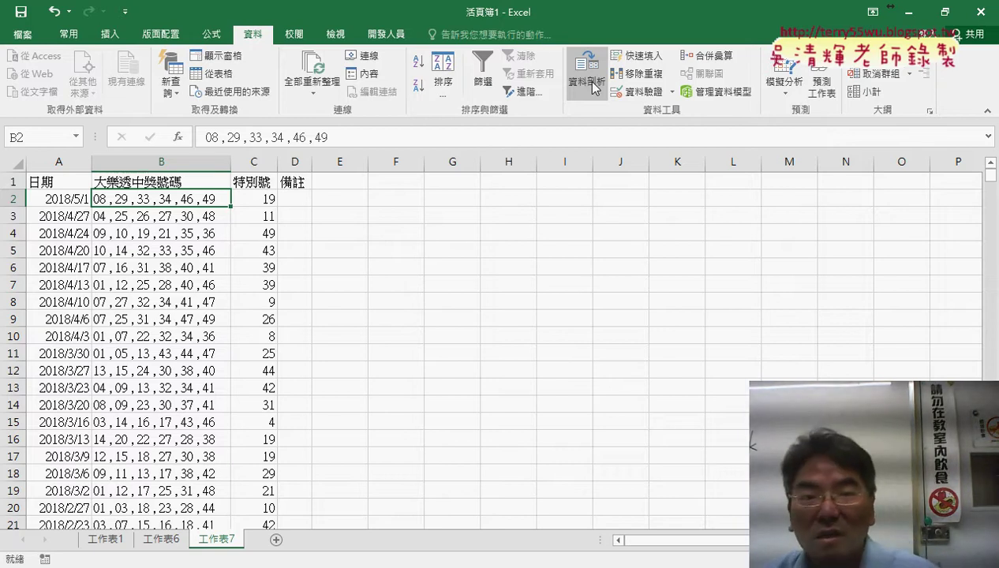
Step: Open the VBA editor on the Big Lotto macro and highlight the start of the 1 To 16 loop
{"action": "left_click", "coordinate": [386, 34]}
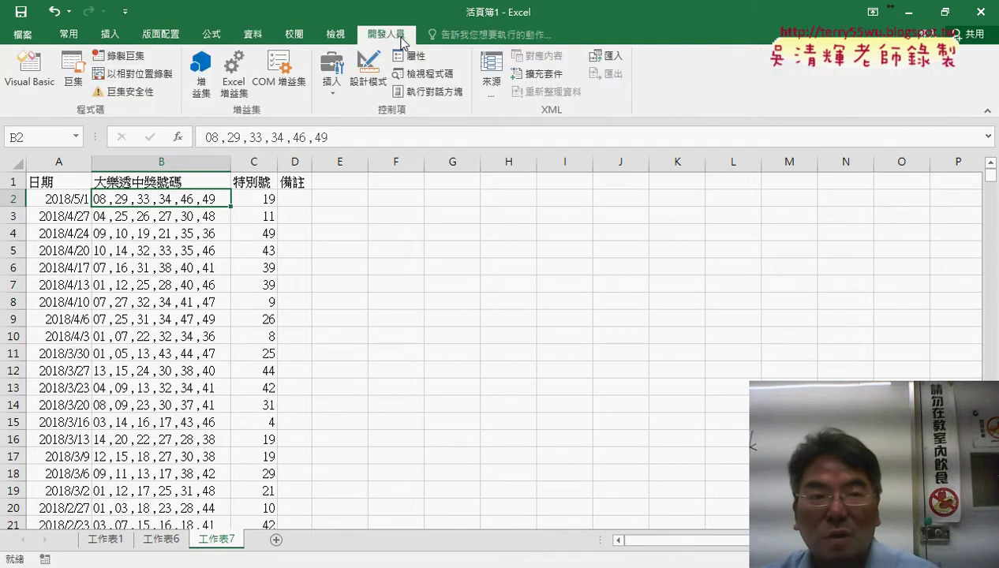
{"action": "left_click", "coordinate": [20, 91]}
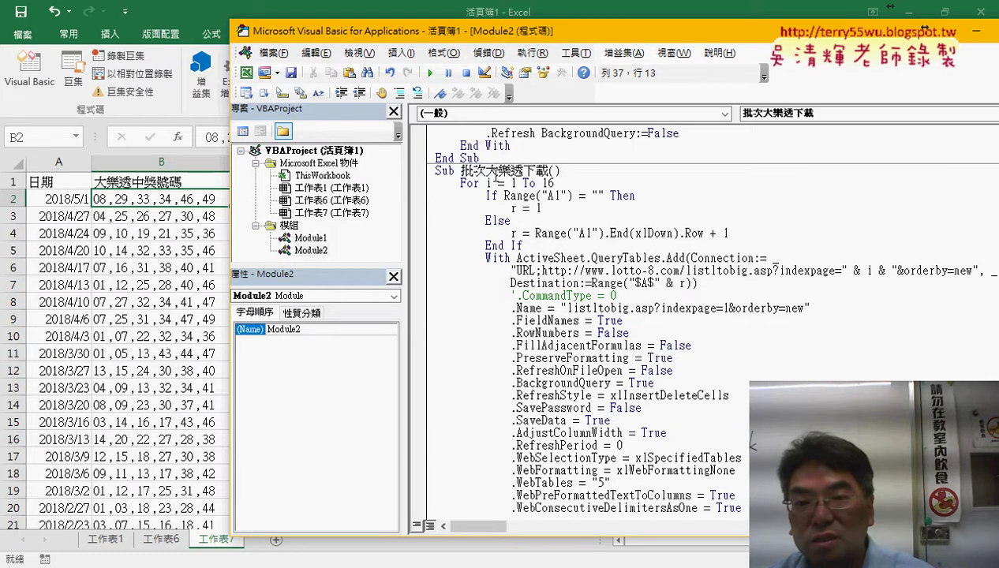
{"action": "mouse_move", "coordinate": [460, 183]}
{"action": "left_mouse_down"}
{"action": "mouse_move", "coordinate": [506, 183]}
{"action": "mouse_move", "coordinate": [539, 246]}
{"action": "left_mouse_up"}
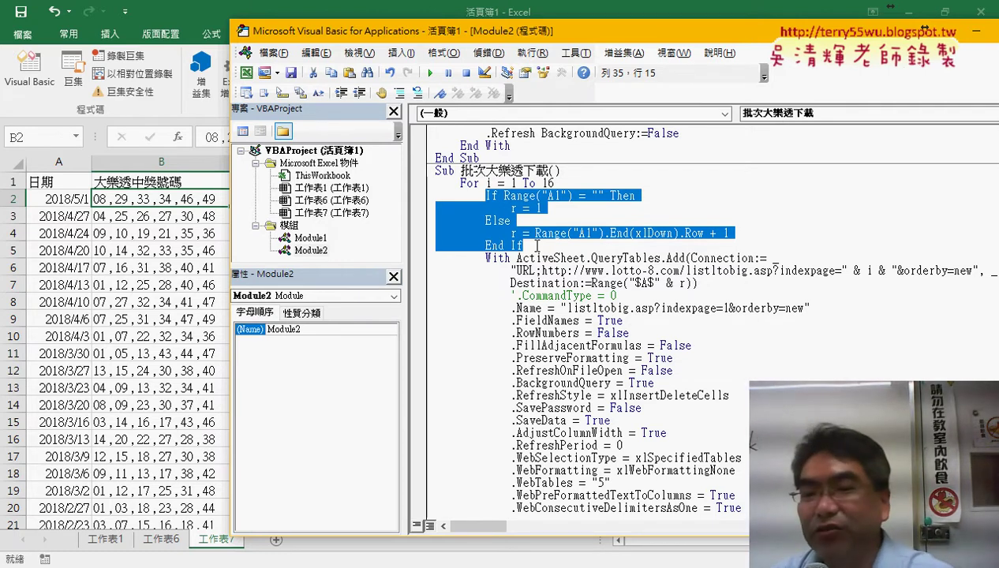
Step: Highlight the End(xlDown) next-empty-row expression, then the '& r' row offset in the destination cell
{"action": "left_click", "coordinate": [522, 234]}
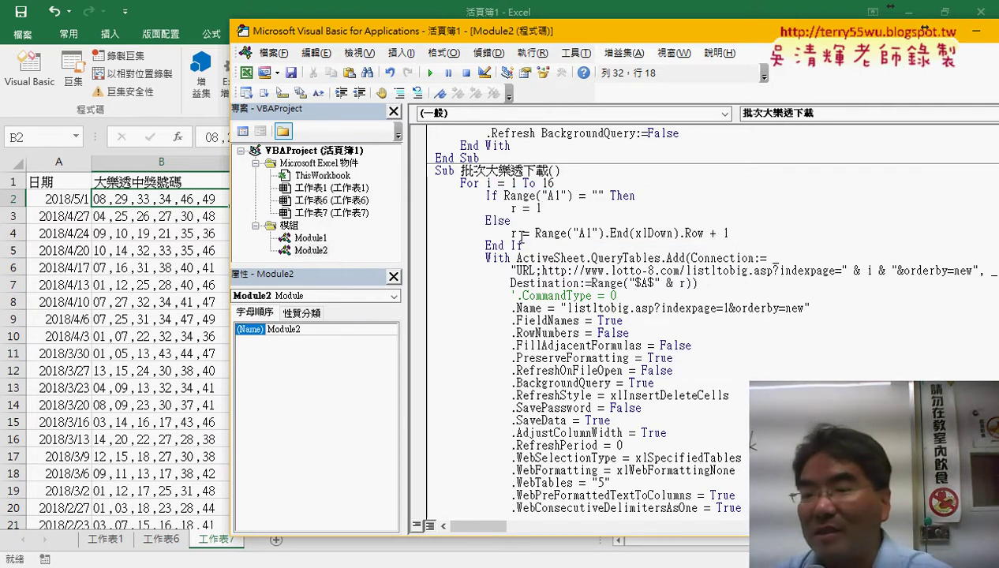
{"action": "left_click_drag", "start_coordinate": [533, 233], "coordinate": [727, 233]}
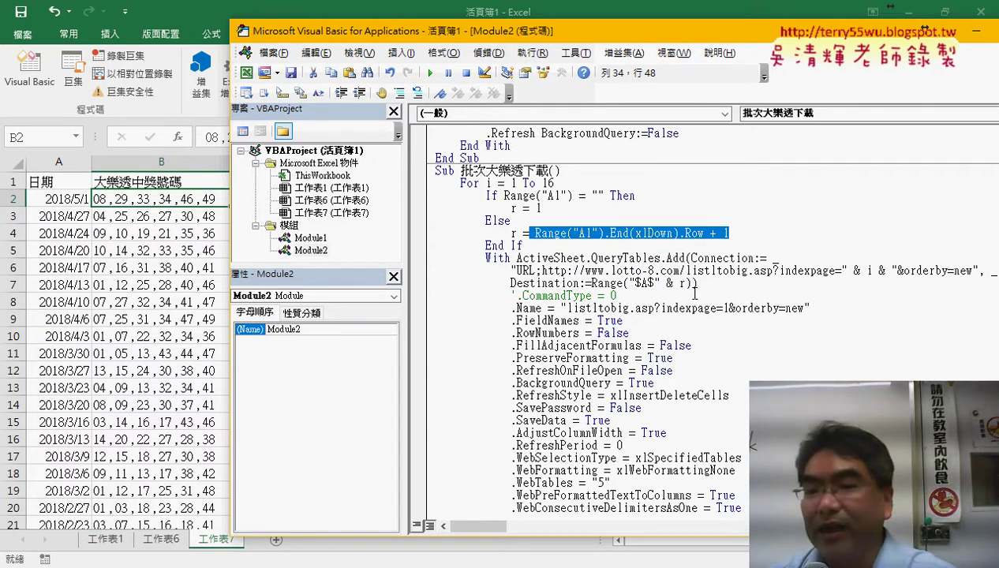
{"action": "left_click_drag", "start_coordinate": [685, 283], "coordinate": [662, 283]}
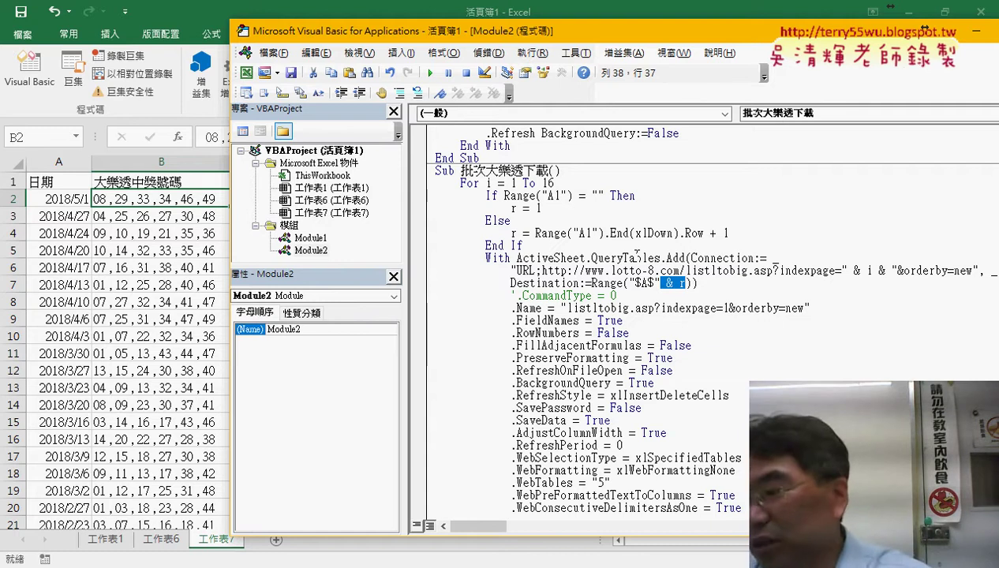